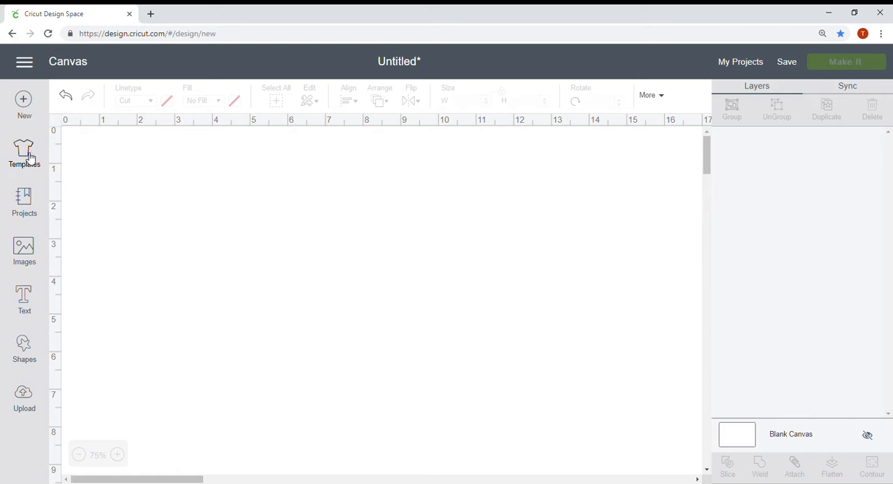
Load the Classic t-shirts template onto the canvas from the template library.
click(25, 154)
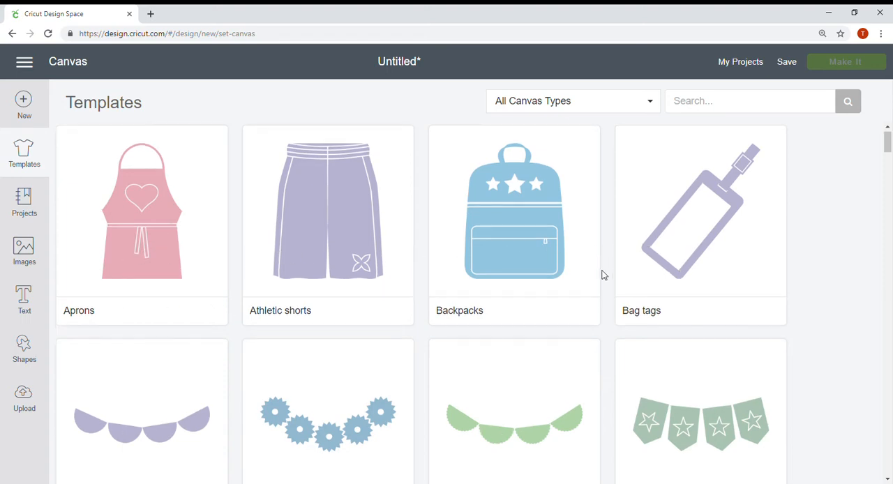
scroll(590, 293, down, 10)
scroll(523, 342, down, 5)
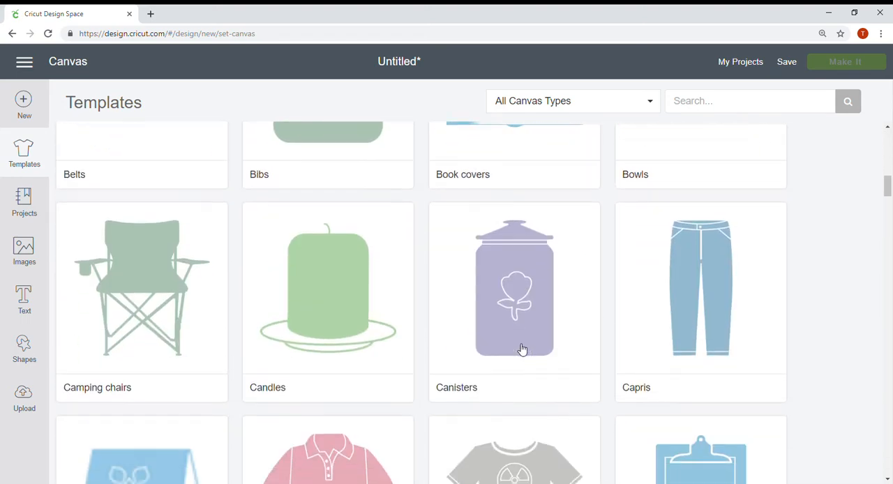
click(522, 357)
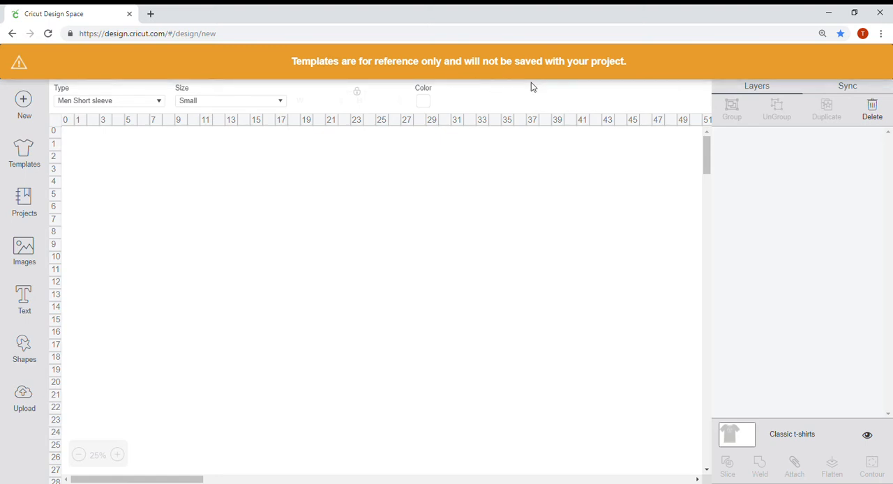
click(455, 222)
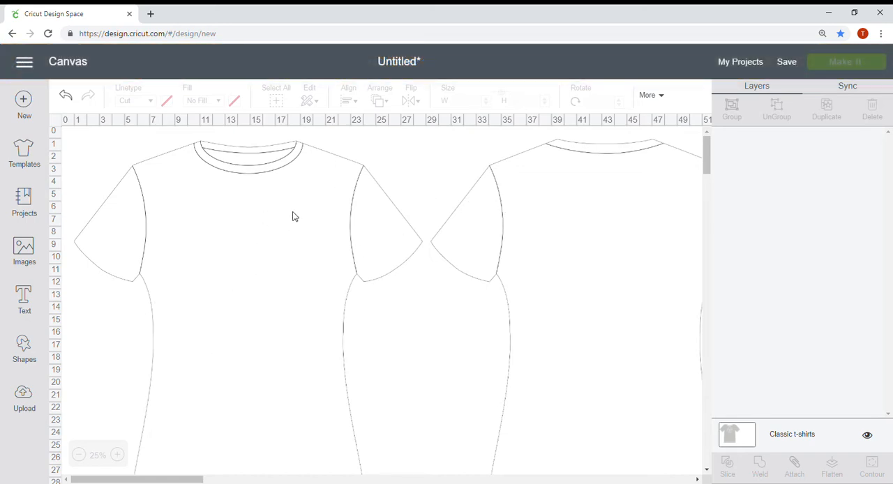
Color the Classic t-shirts template bright red.
click(741, 437)
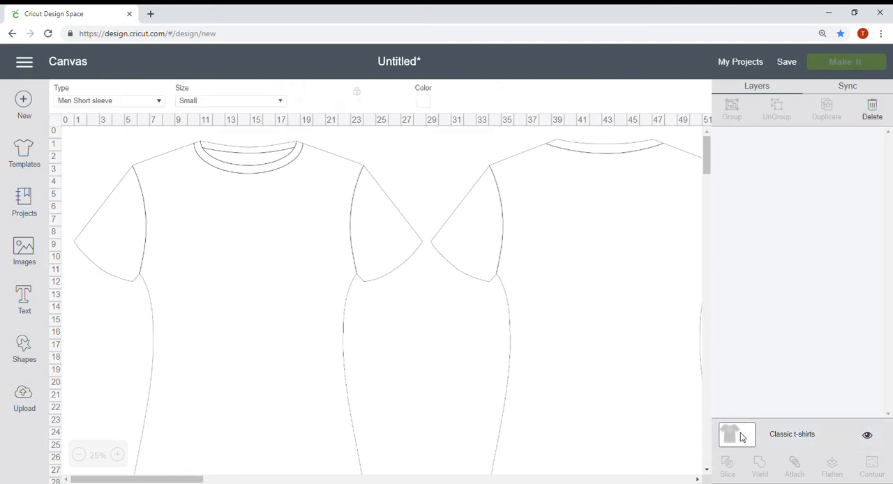
click(427, 104)
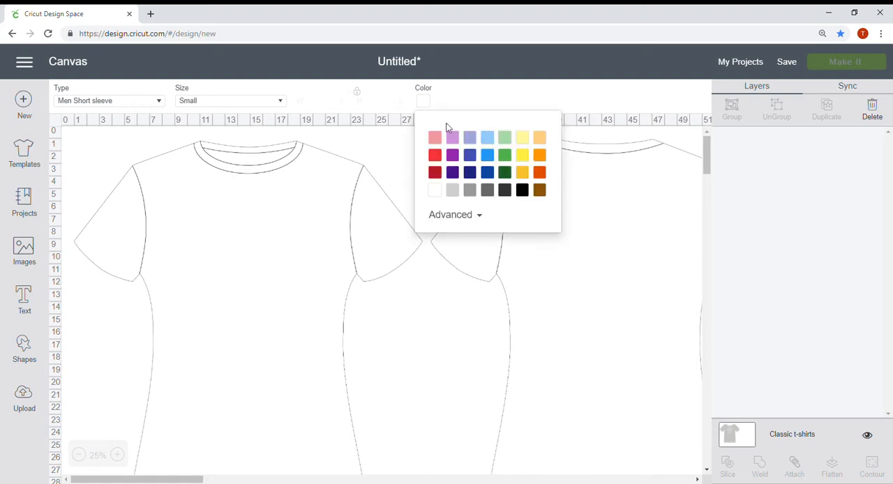
click(438, 160)
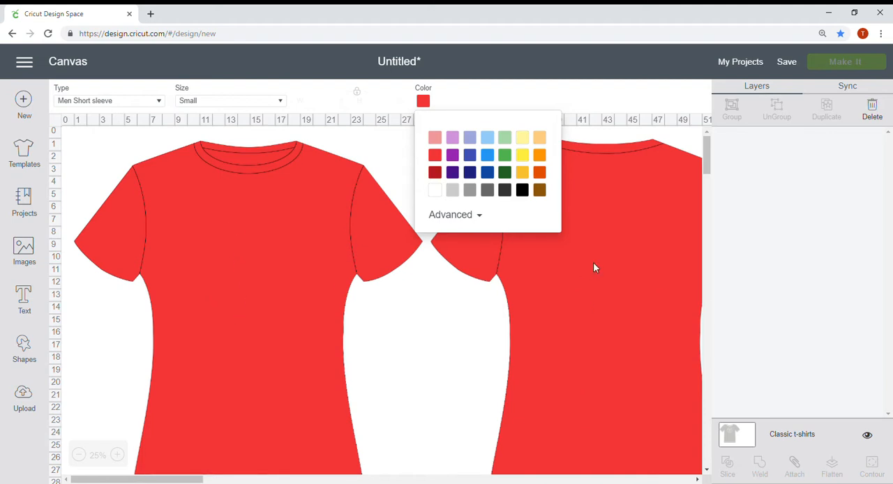
click(95, 244)
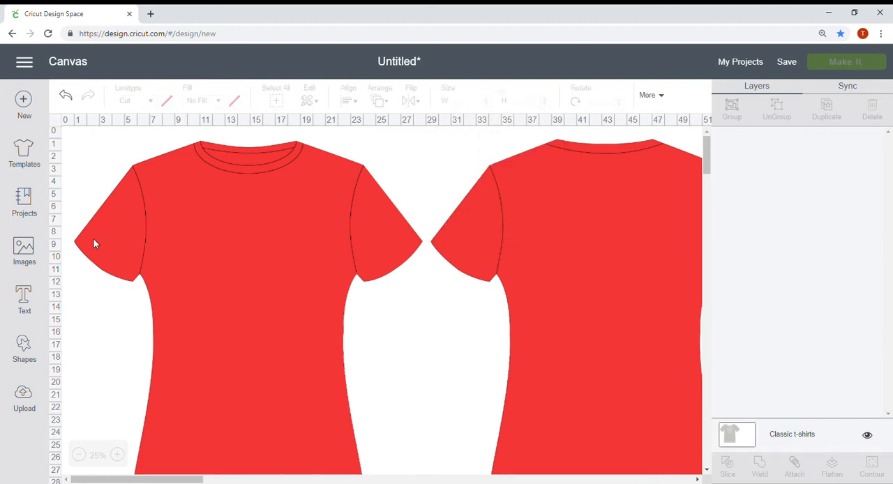
Start a new project, replacing the unsaved t-shirt canvas without saving it.
click(25, 103)
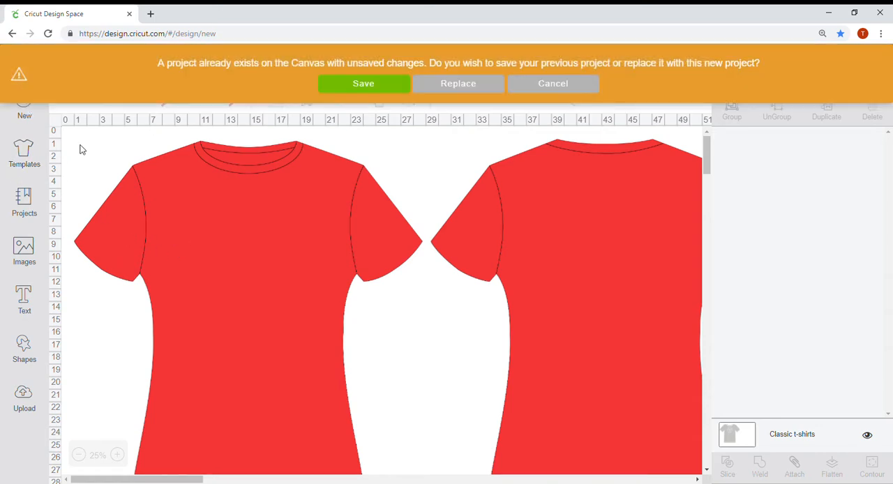
click(459, 87)
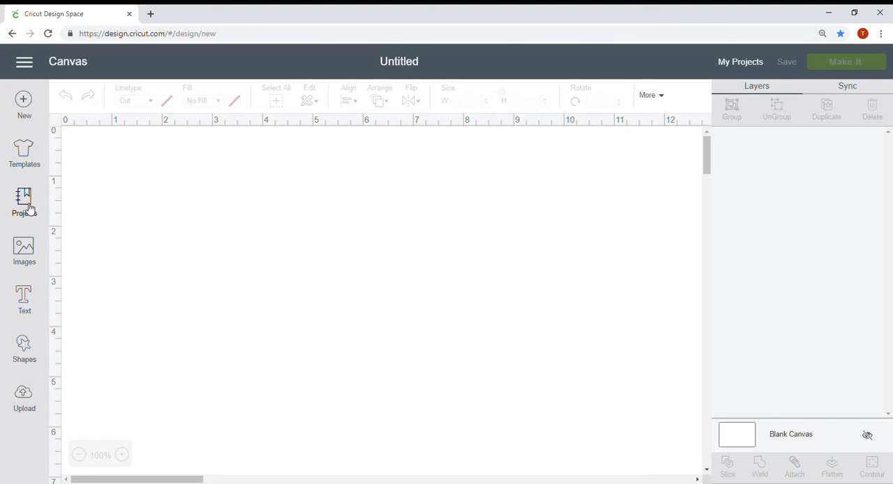
Browse the ready-made projects across all categories and view the list of project categories.
click(28, 207)
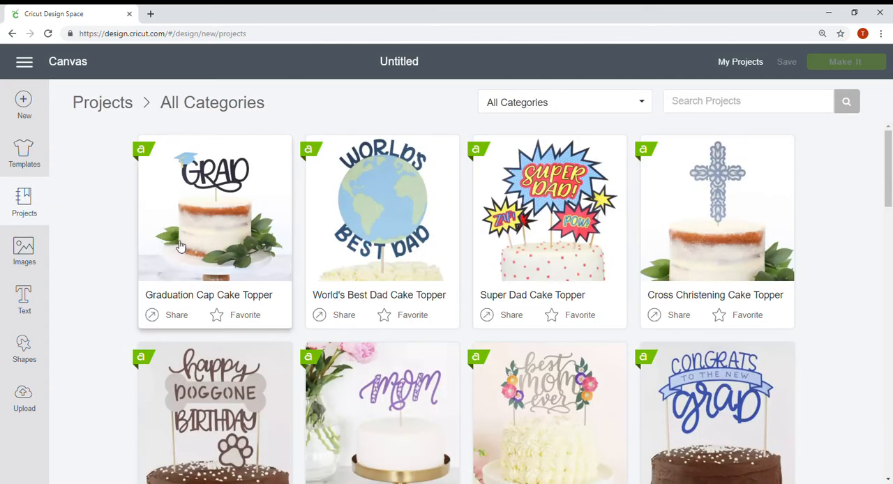
scroll(395, 278, down, 2)
scroll(394, 277, down, 5)
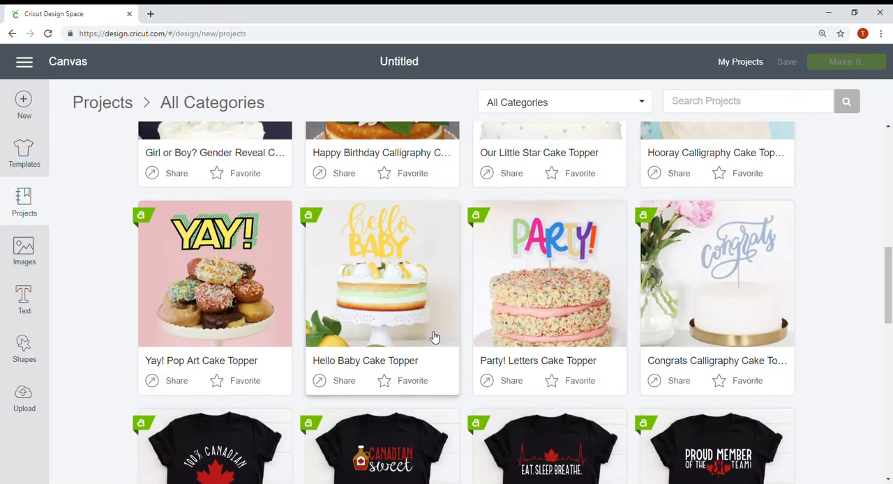
scroll(436, 337, down, 5)
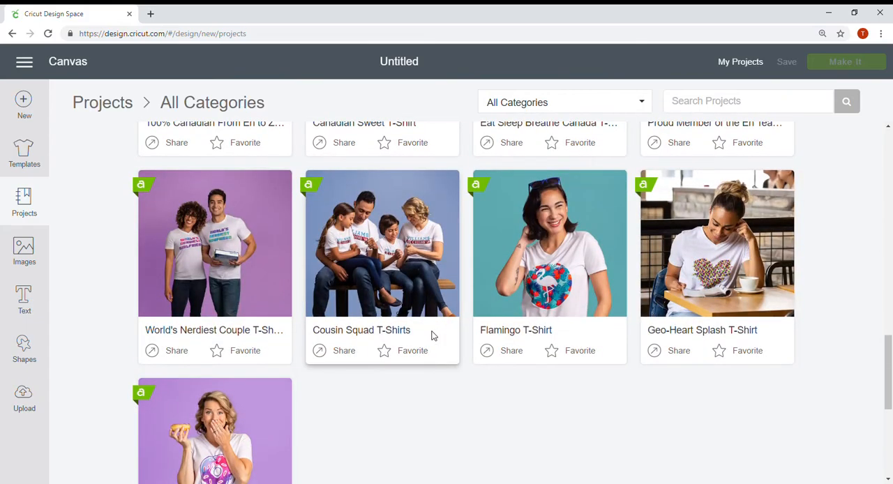
scroll(431, 337, down, 6)
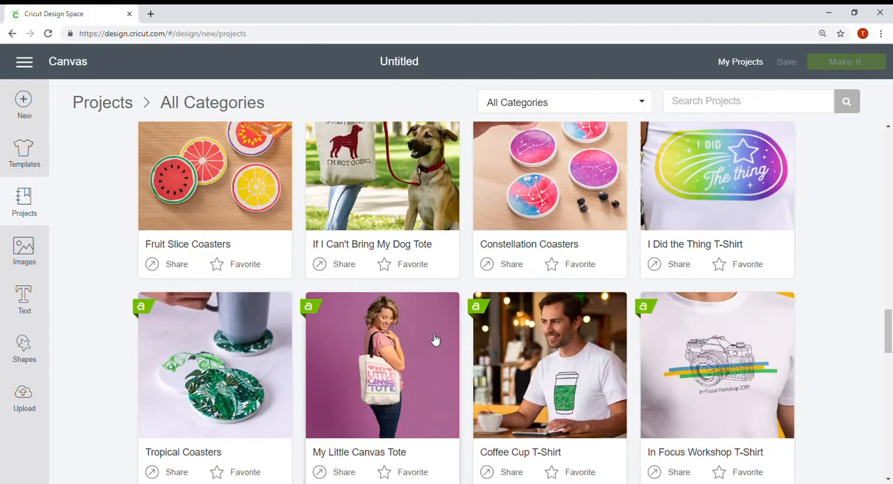
scroll(432, 342, up, 2)
scroll(432, 342, up, 14)
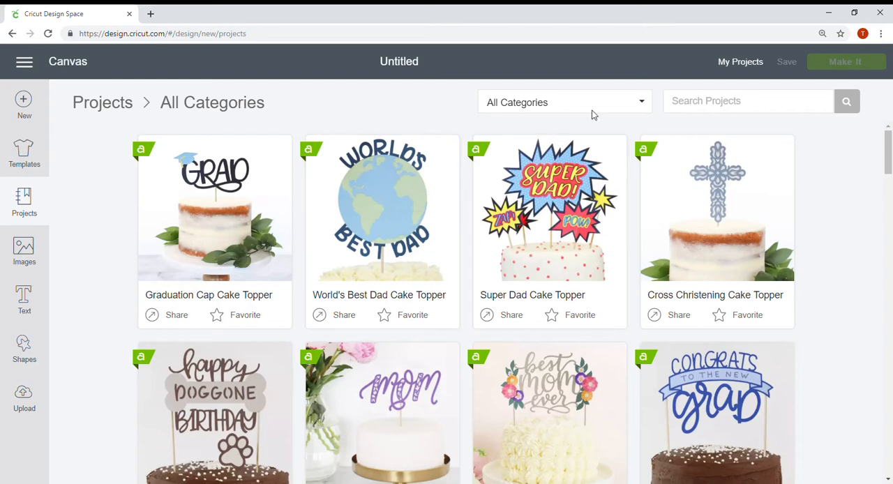
click(610, 106)
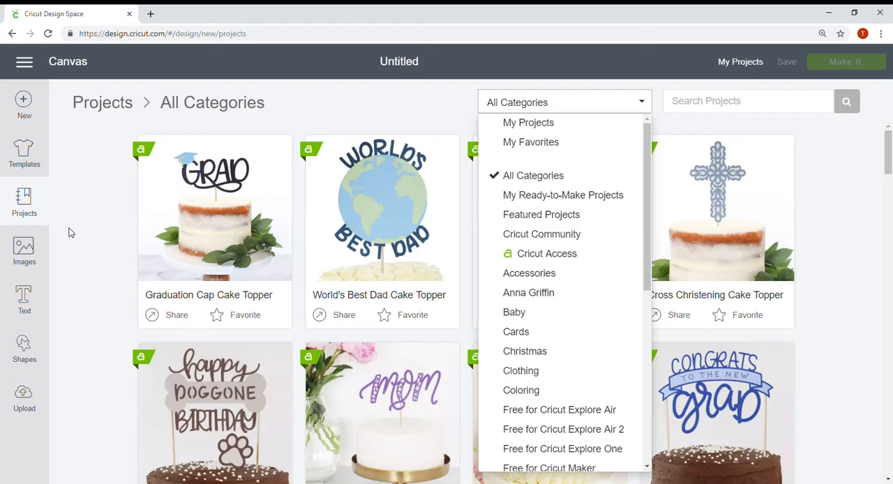
Open the image library, reloading it if necessary, and search for "flourish".
click(21, 256)
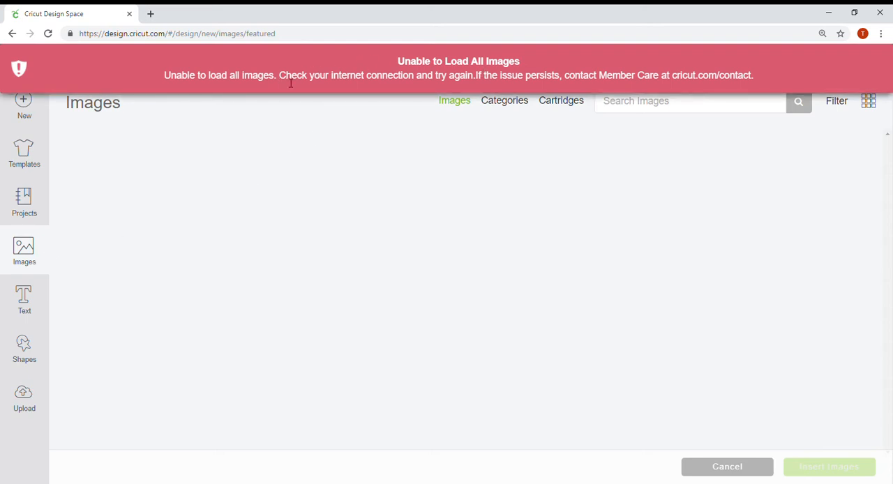
click(30, 259)
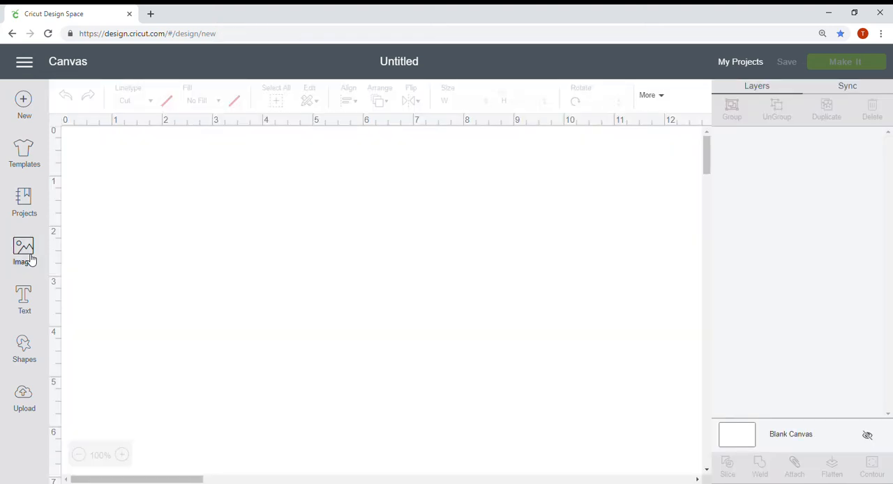
click(30, 259)
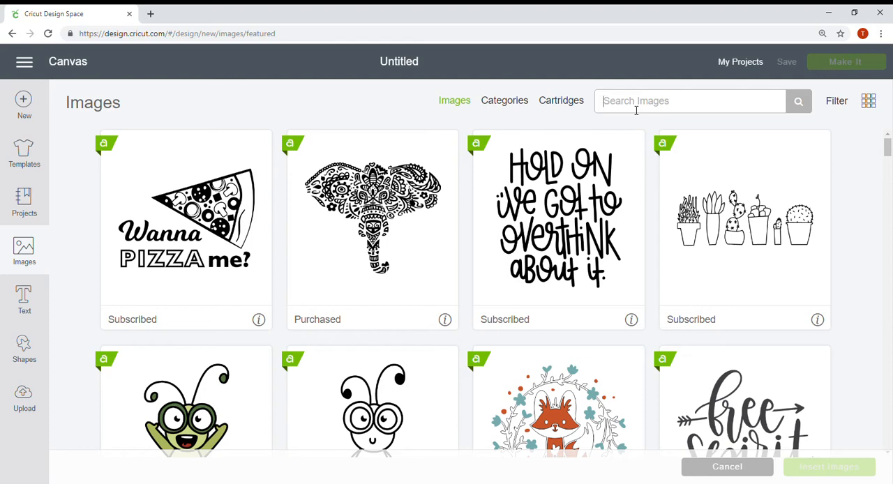
text(flourish)
key(Return)
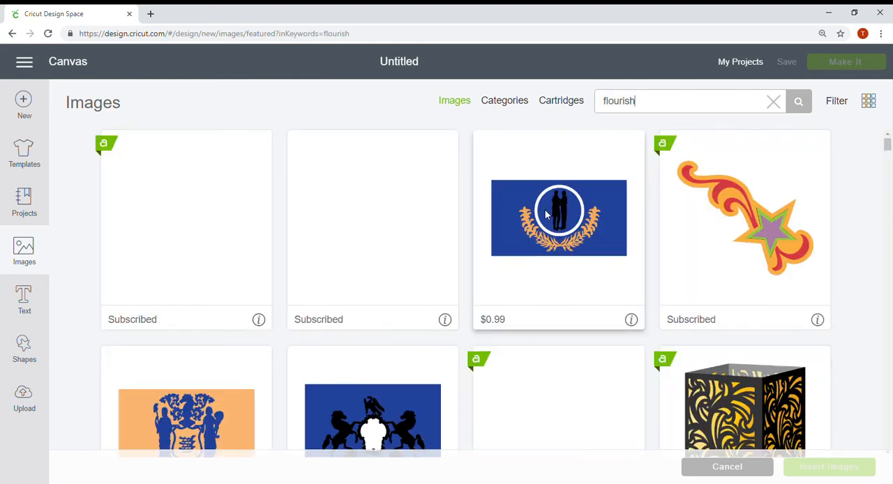
Look through the flourish image results for decorative scroll and border designs.
scroll(517, 243, down, 10)
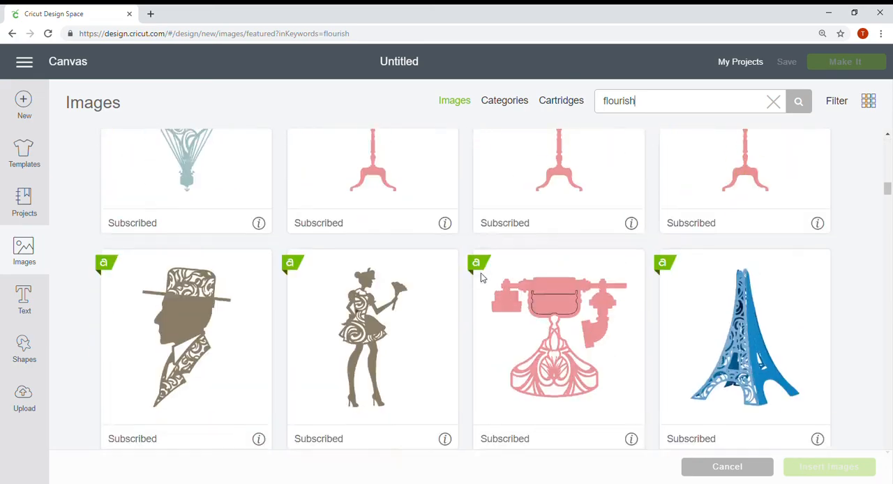
scroll(480, 273, down, 10)
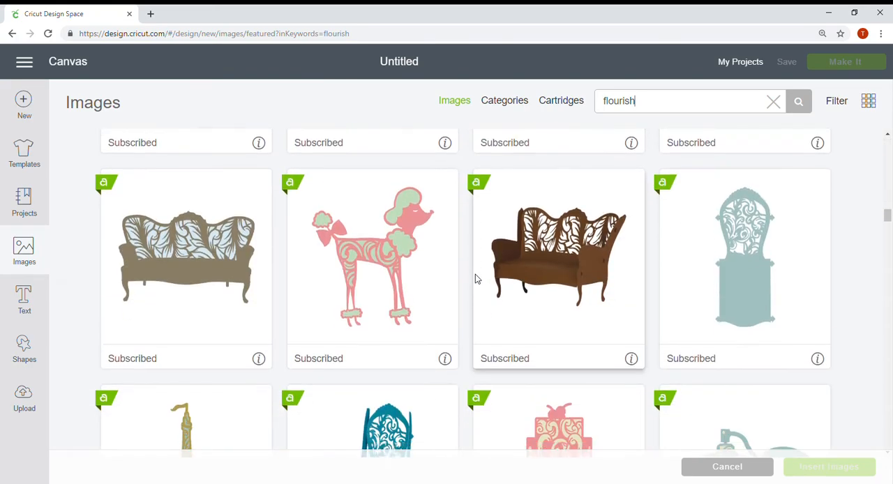
scroll(475, 279, down, 15)
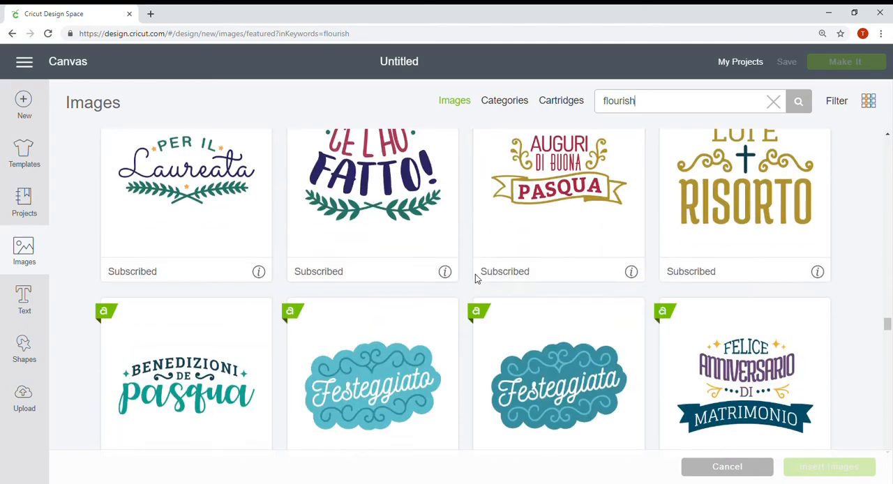
scroll(475, 279, down, 15)
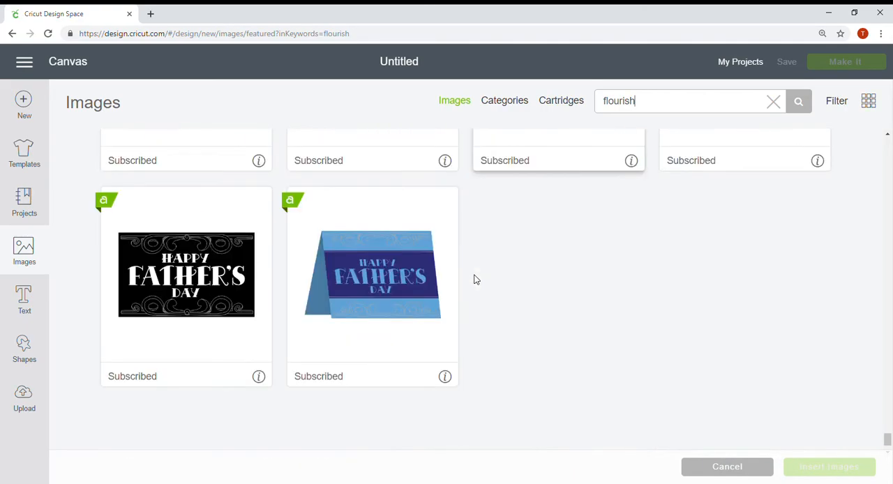
scroll(475, 279, down, 2)
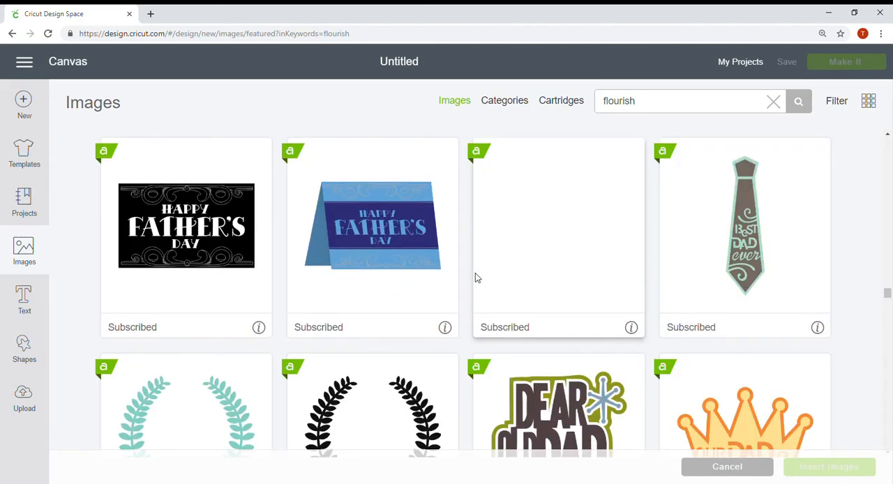
scroll(475, 279, down, 5)
scroll(467, 279, up, 2)
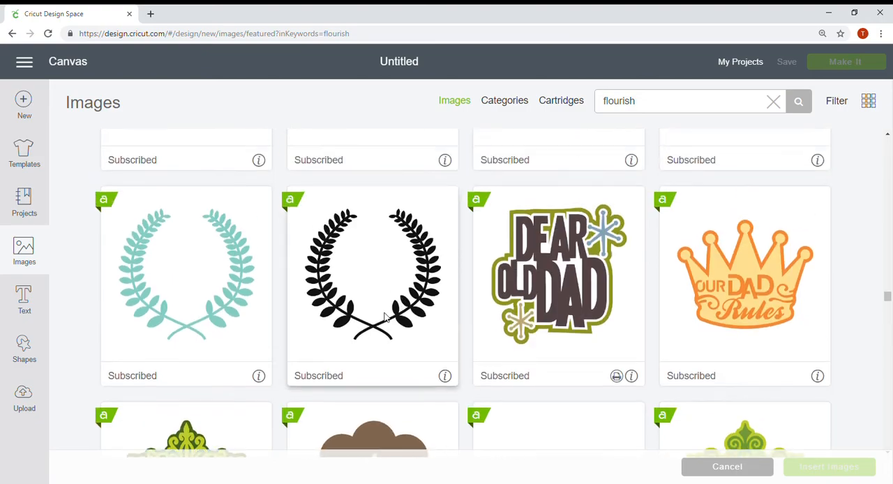
scroll(384, 317, down, 10)
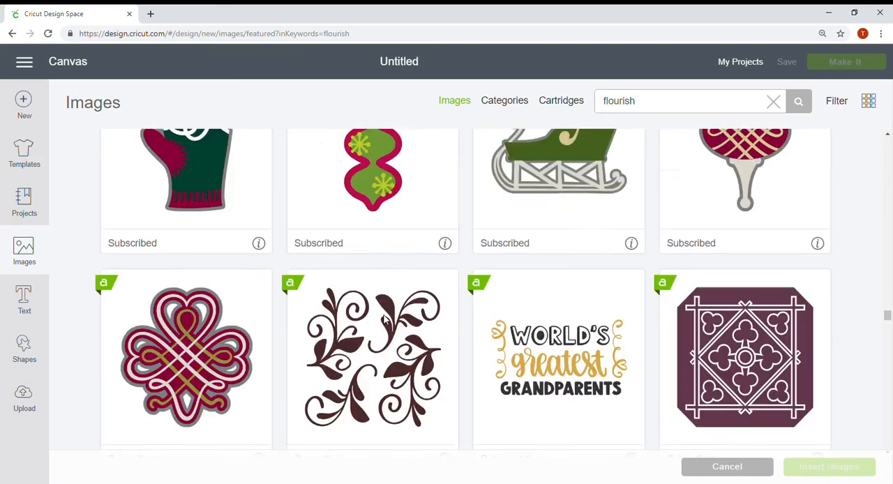
scroll(384, 315, down, 6)
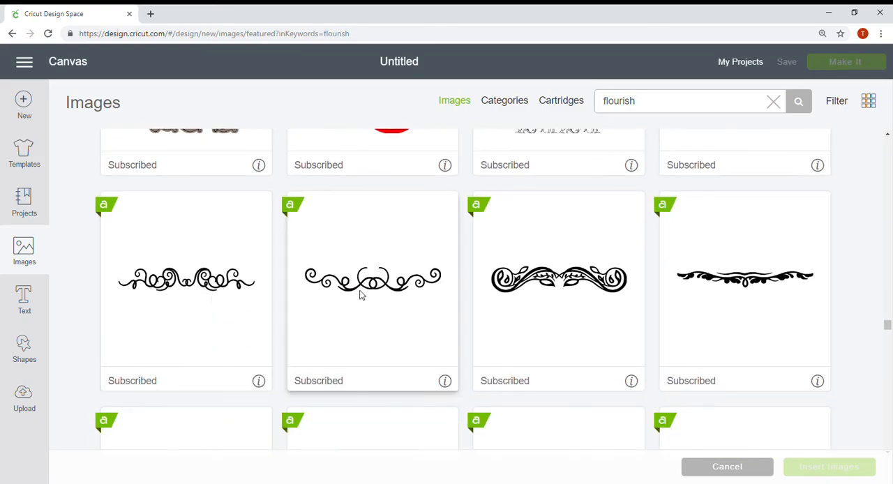
Add the text "Family" to the canvas and set its font to Amarillo.
click(23, 312)
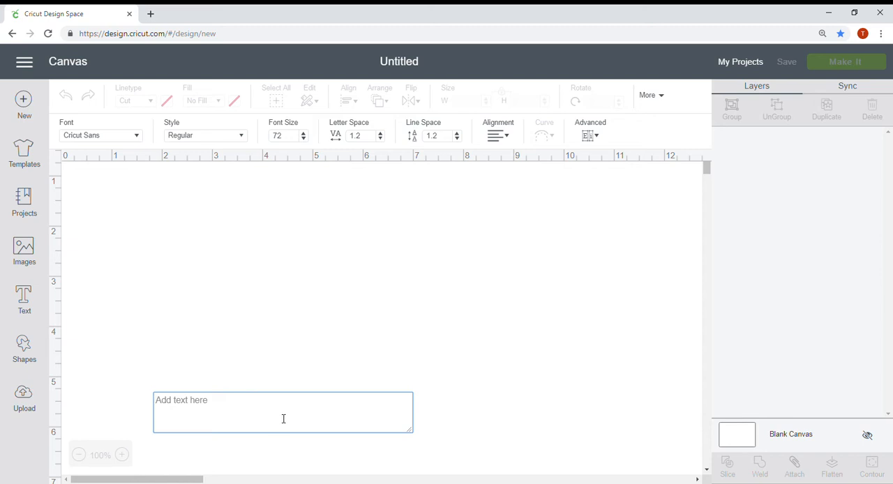
text(Family)
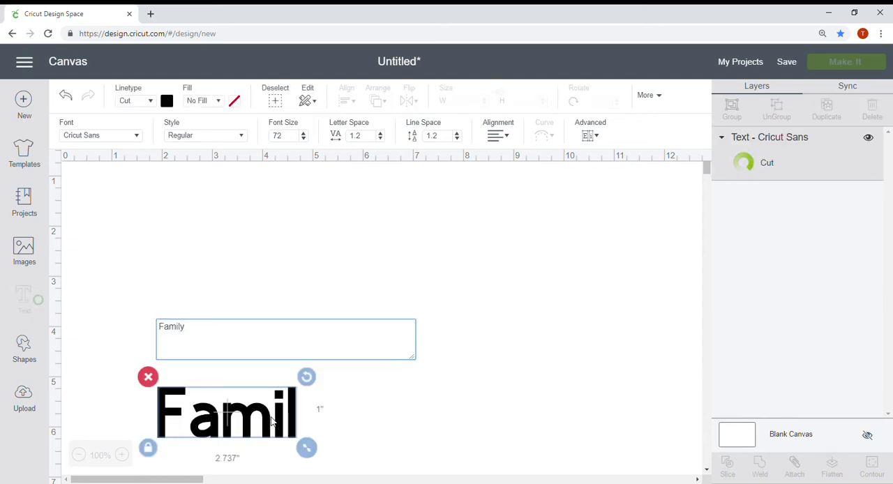
click(106, 137)
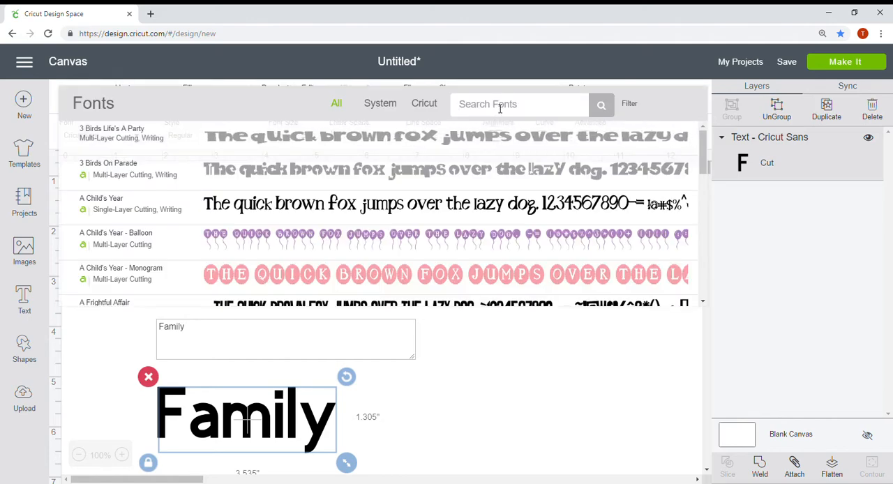
text(ama)
click(479, 139)
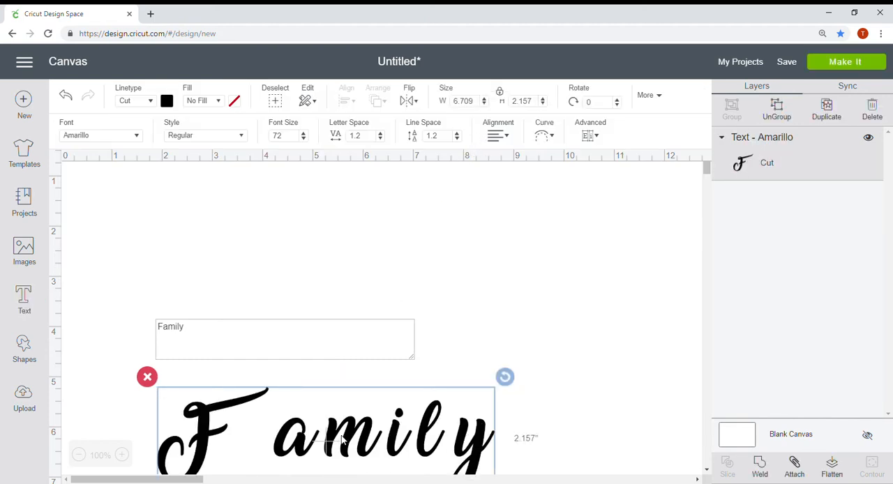
Move the "Family" text up to the middle of the canvas and set its letter spacing to -.5.
drag(468, 446, 486, 271)
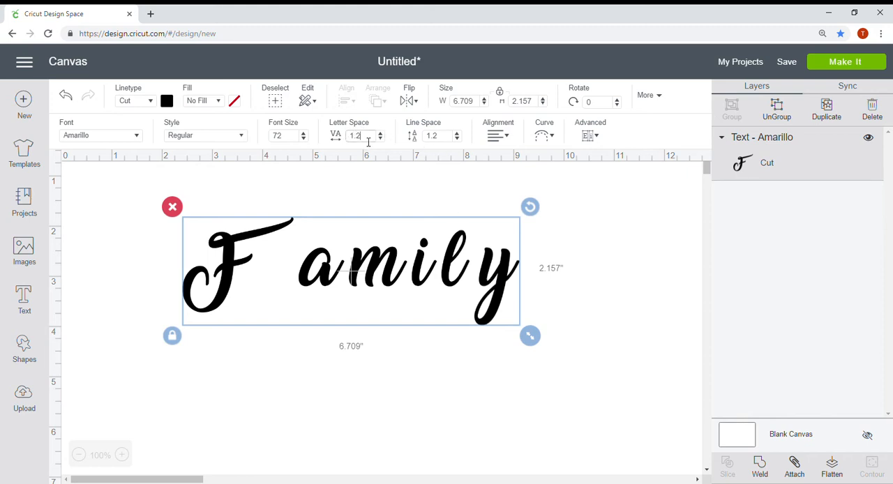
drag(368, 142, 332, 136)
text(-.5)
key(Return)
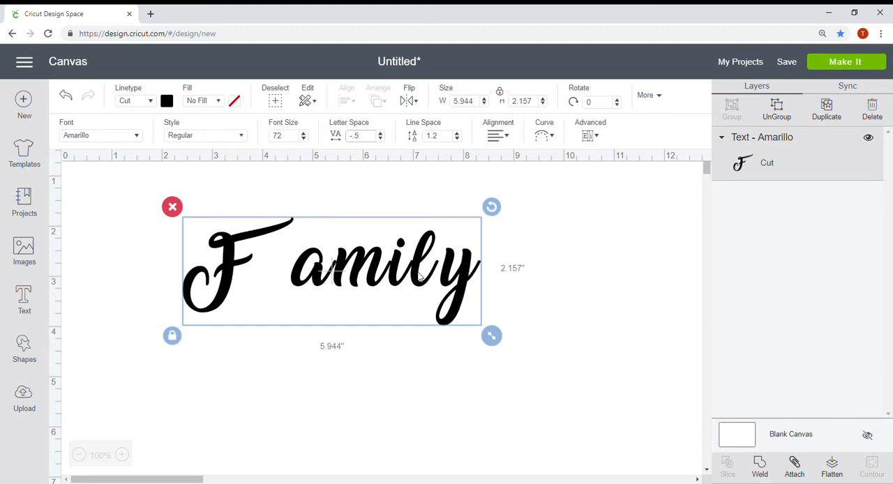
Ungroup the "Family" text and shift its separate letters together, bringing the F up against the a.
click(777, 111)
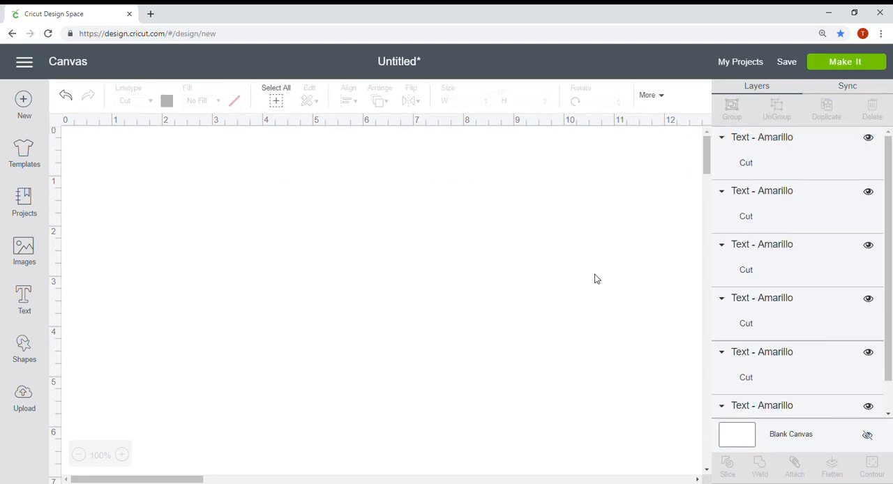
click(356, 276)
drag(355, 274, 350, 273)
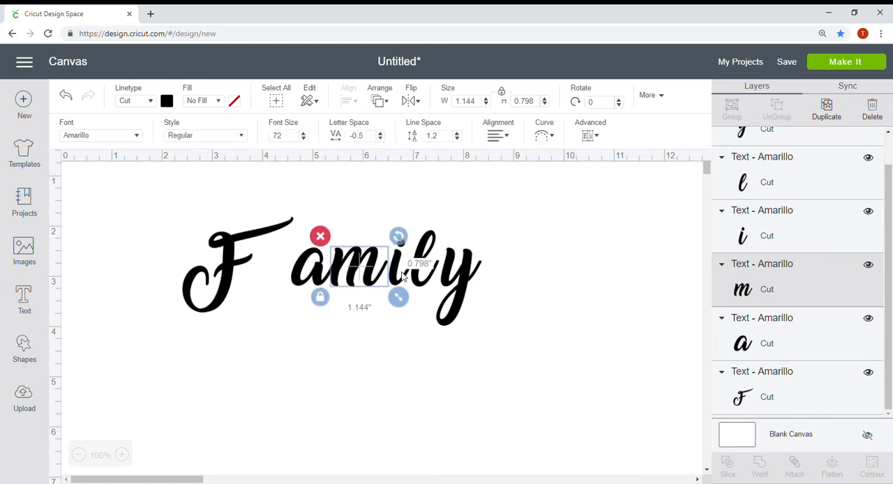
drag(403, 279, 444, 285)
drag(226, 257, 273, 257)
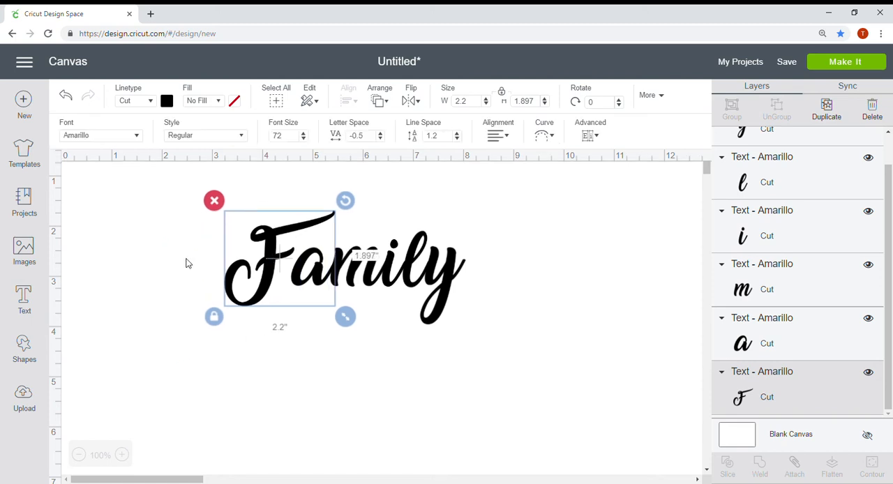
Select all the letters of "Family" and weld them into a single shape.
click(185, 261)
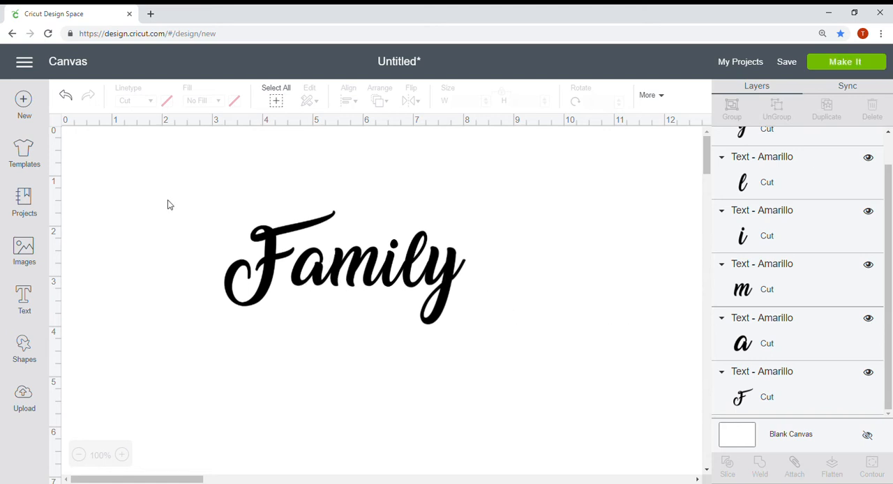
drag(179, 205, 489, 343)
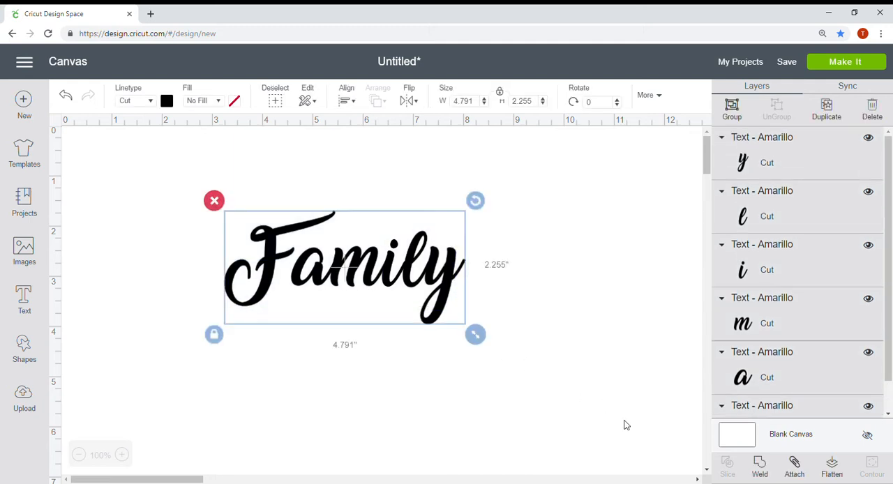
click(761, 473)
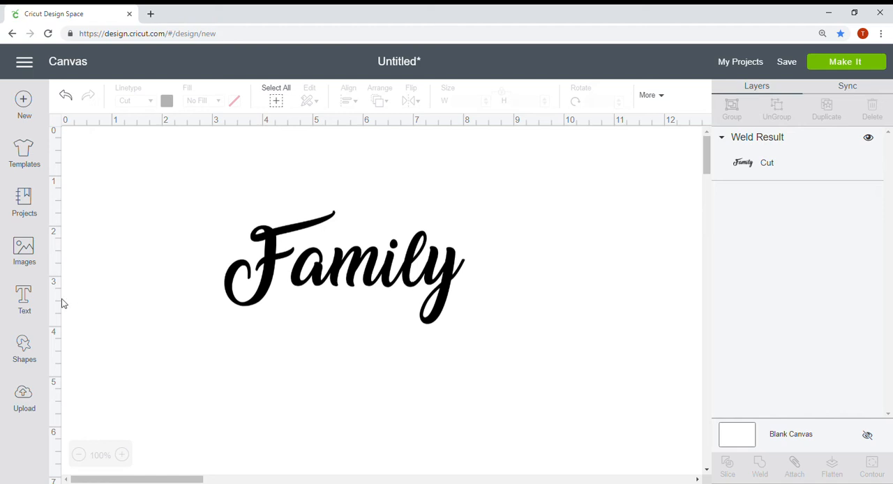
Add a heart shape, shrink it to about 1.64 inches wide, and place it before the word "Family".
click(29, 360)
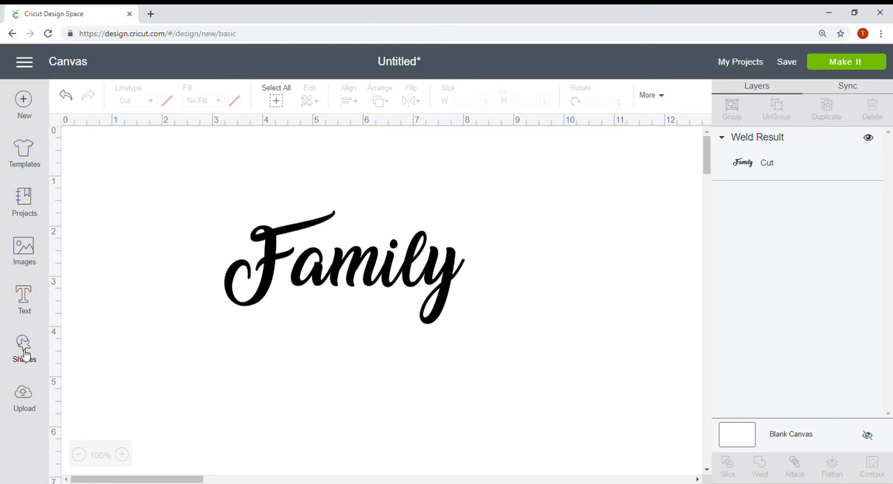
click(91, 444)
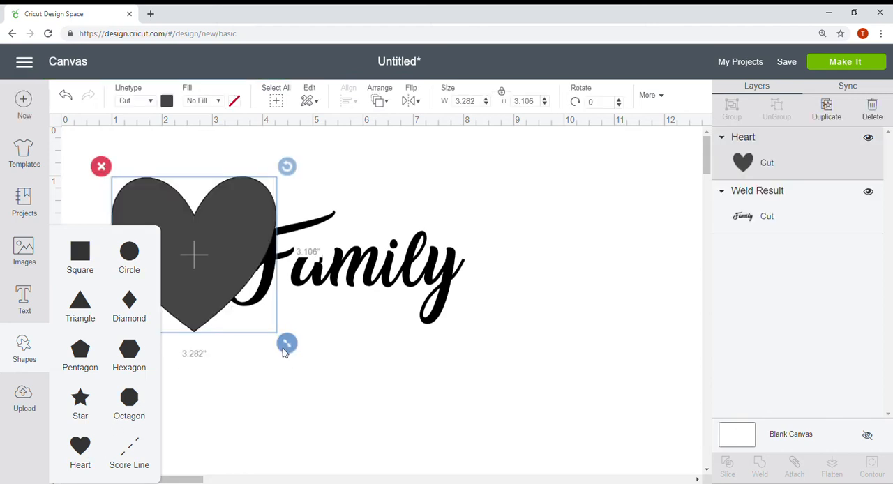
drag(287, 342, 207, 265)
drag(167, 245, 182, 311)
Colour the heart dark red and shrink it to about 1.34 inches wide.
click(167, 101)
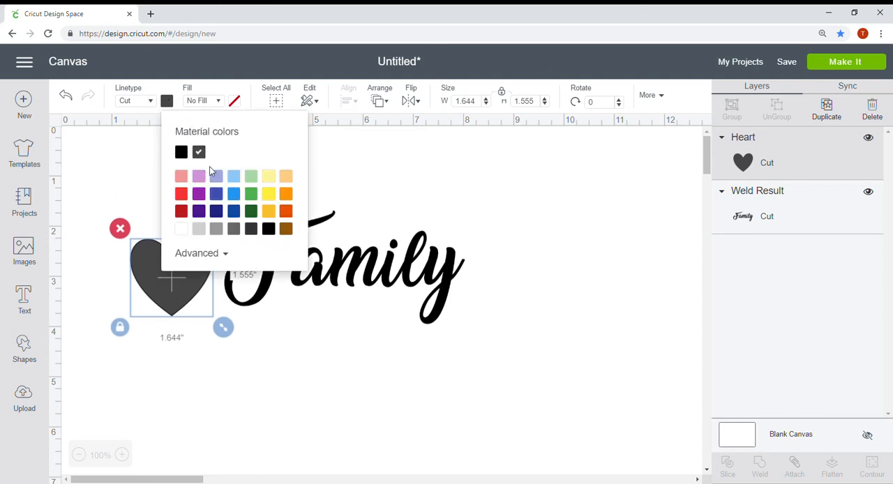
click(181, 209)
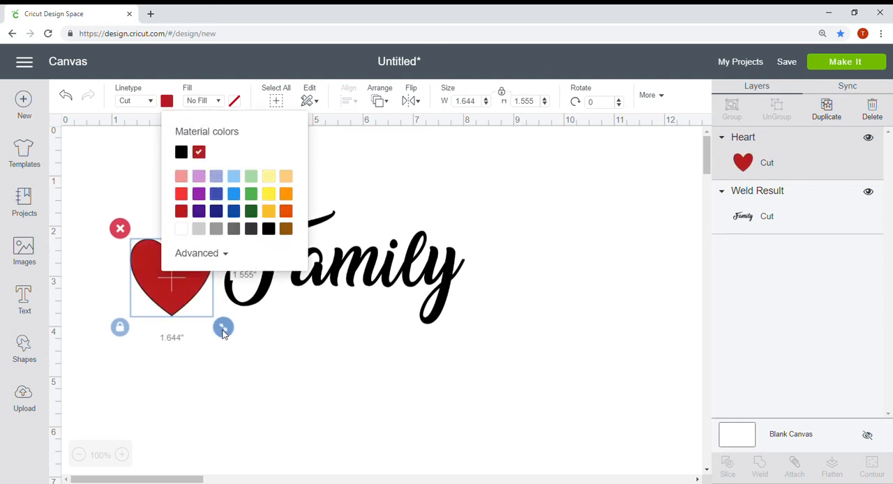
drag(223, 327, 209, 312)
click(265, 335)
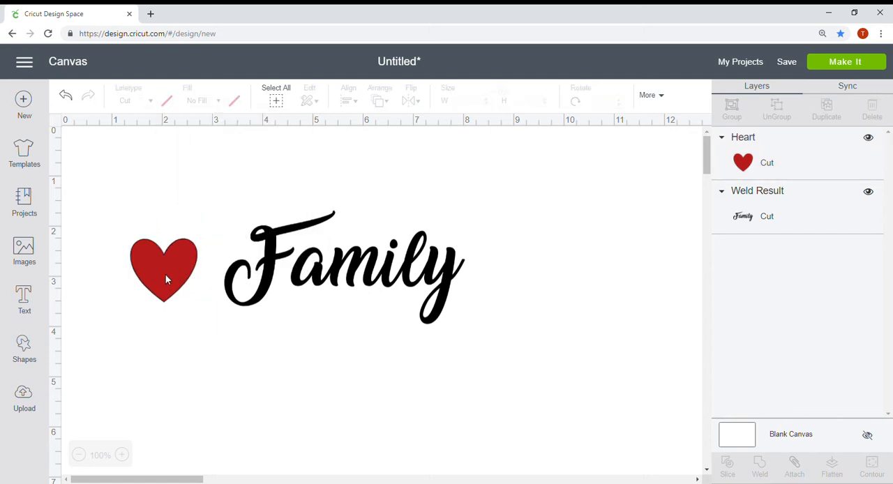
Move the red heart close to the F and place a duplicate of it just after the y of "Family".
drag(170, 275, 187, 265)
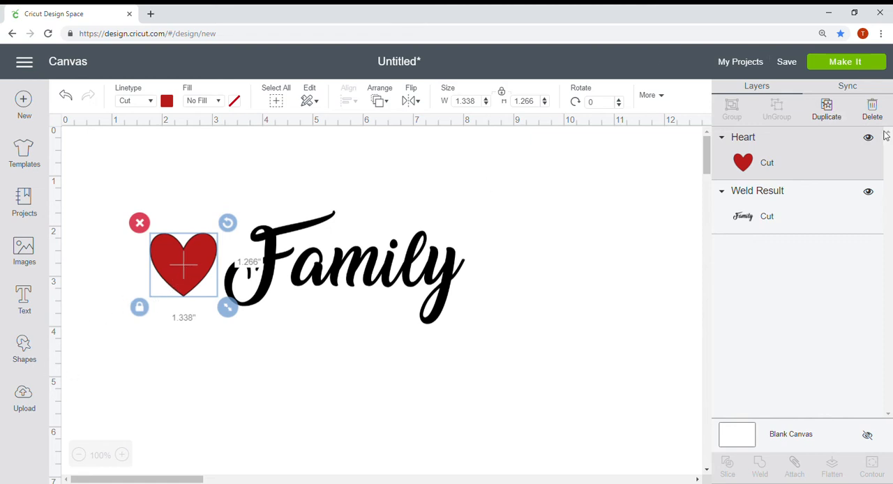
click(829, 110)
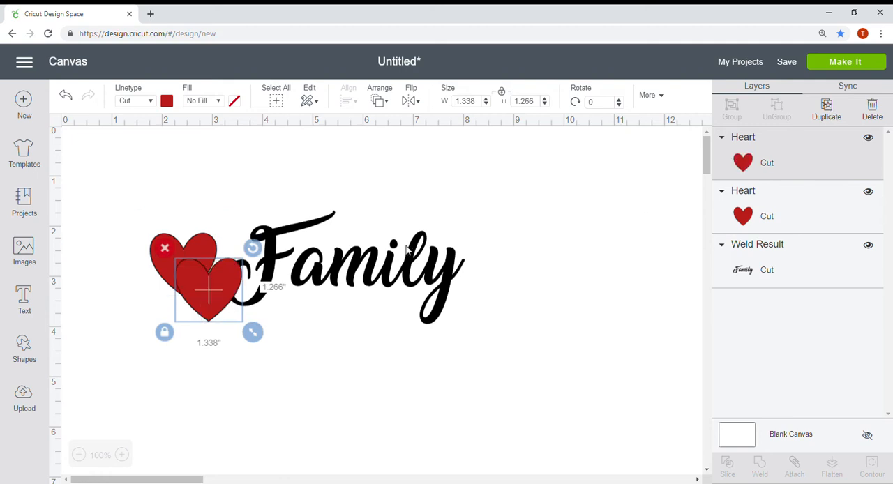
drag(234, 283, 520, 266)
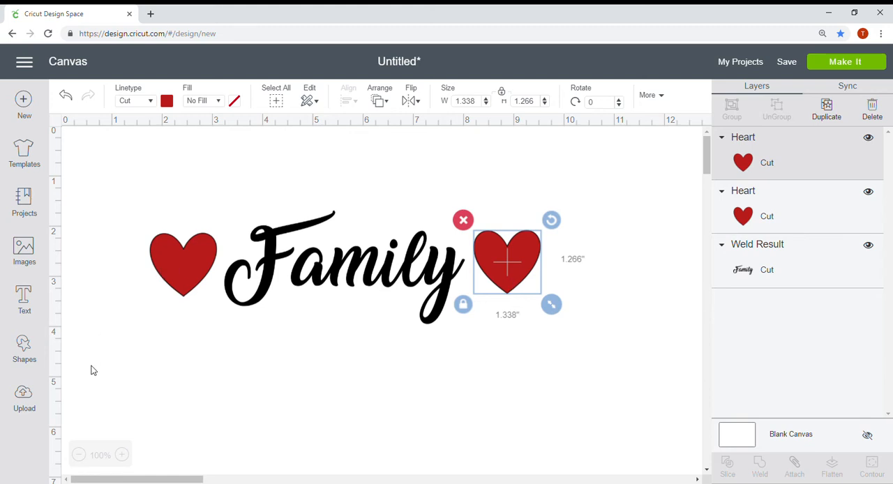
Upload the Mickey silhouette image file BlackBirdie MickeyM-01 from the computer and save it to the uploaded images.
click(28, 406)
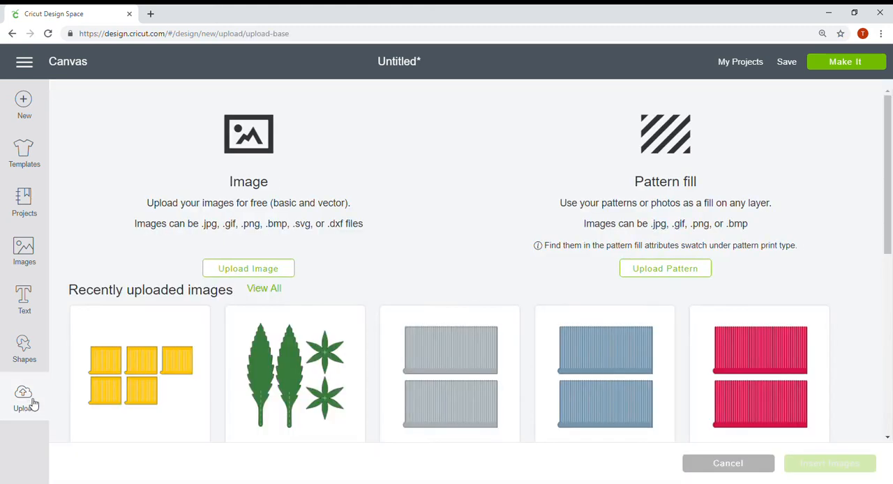
scroll(129, 383, down, 5)
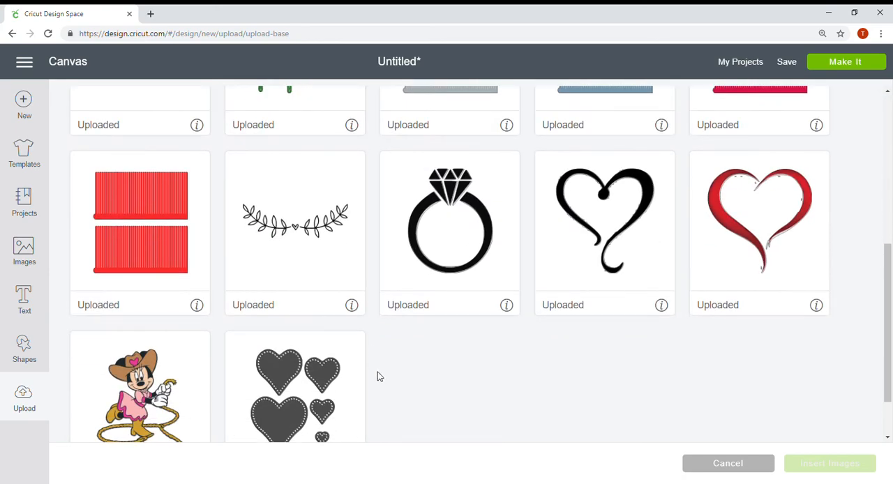
scroll(504, 347, up, 5)
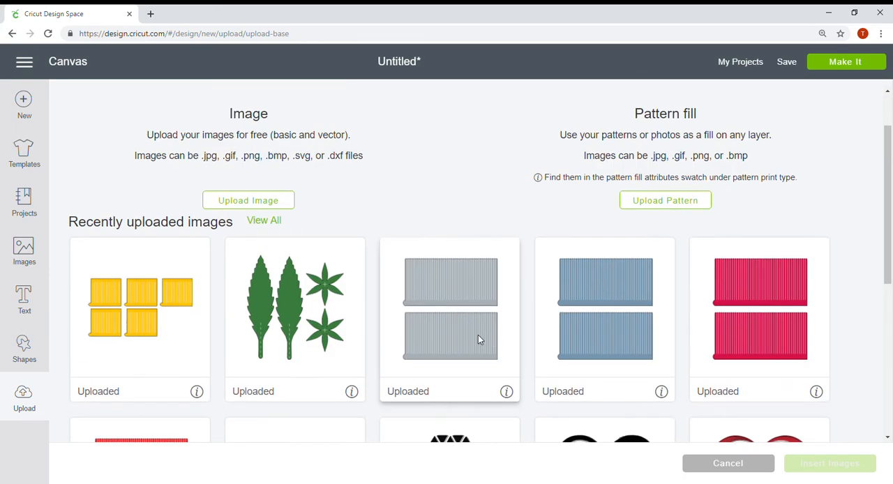
click(279, 205)
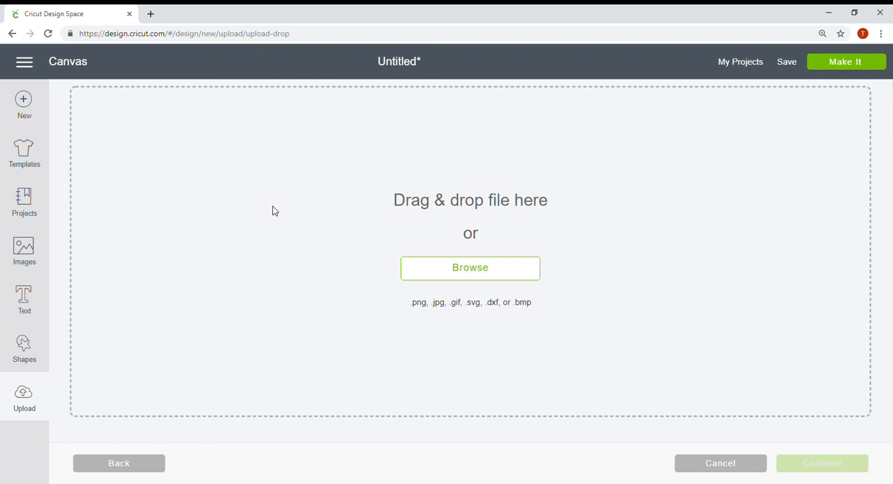
click(472, 273)
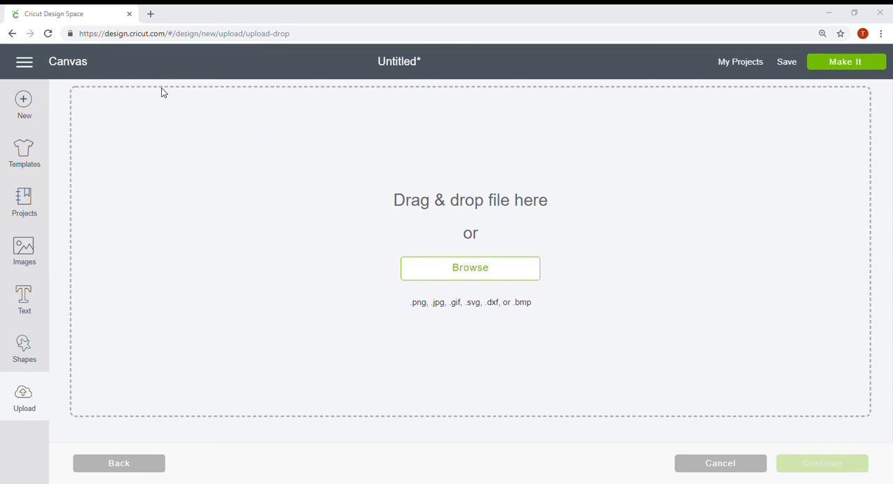
double_click(191, 146)
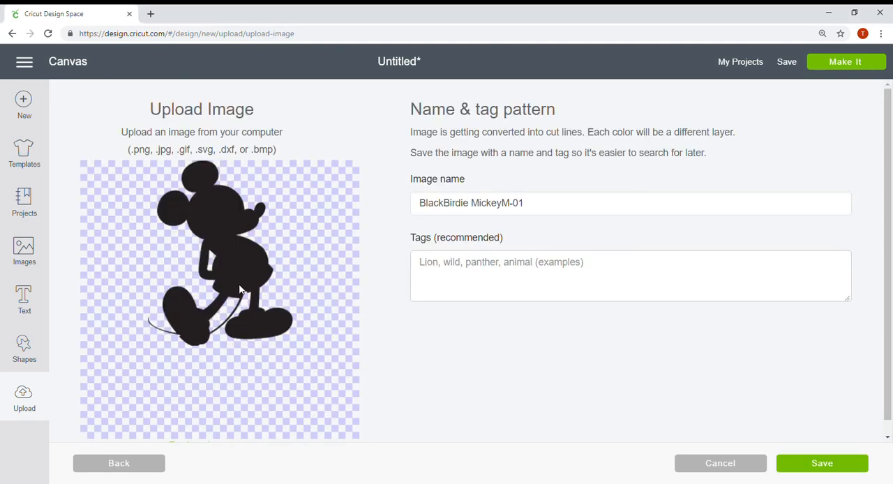
click(823, 466)
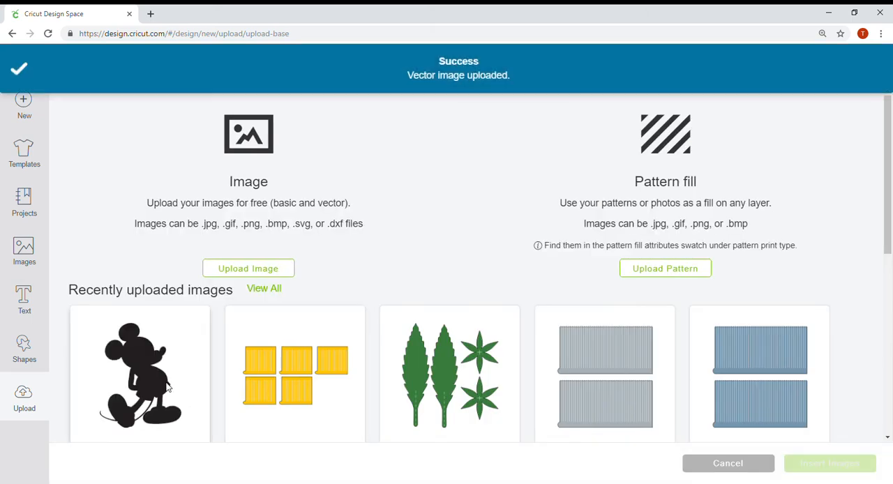
Insert the uploaded Mickey silhouette, scale it to about 2.97 inches wide, and place it below "Family".
click(152, 371)
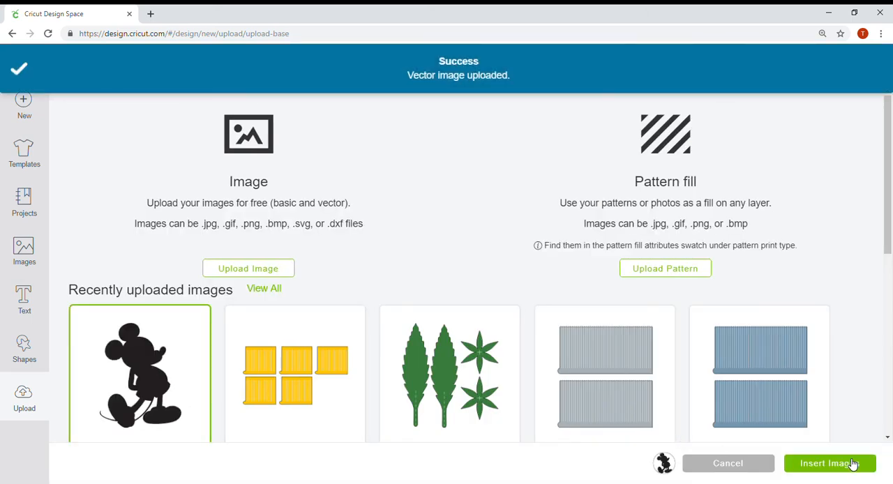
click(851, 463)
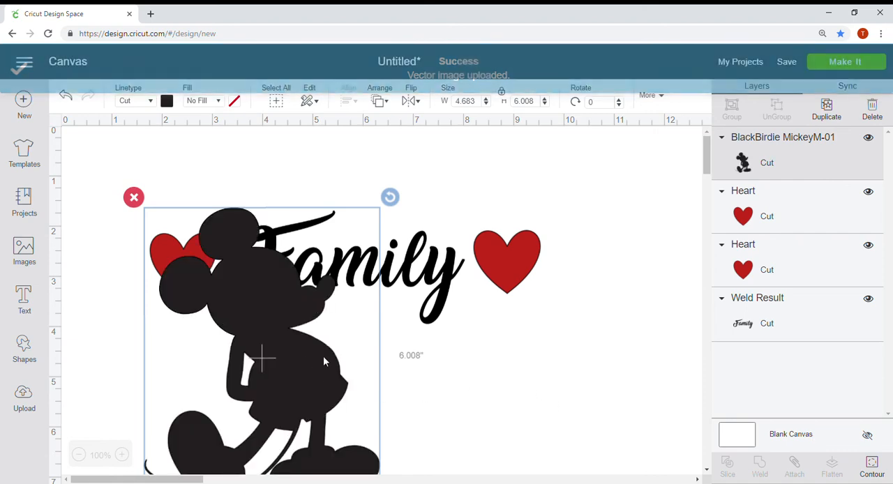
drag(304, 374, 399, 450)
scroll(419, 420, down, 5)
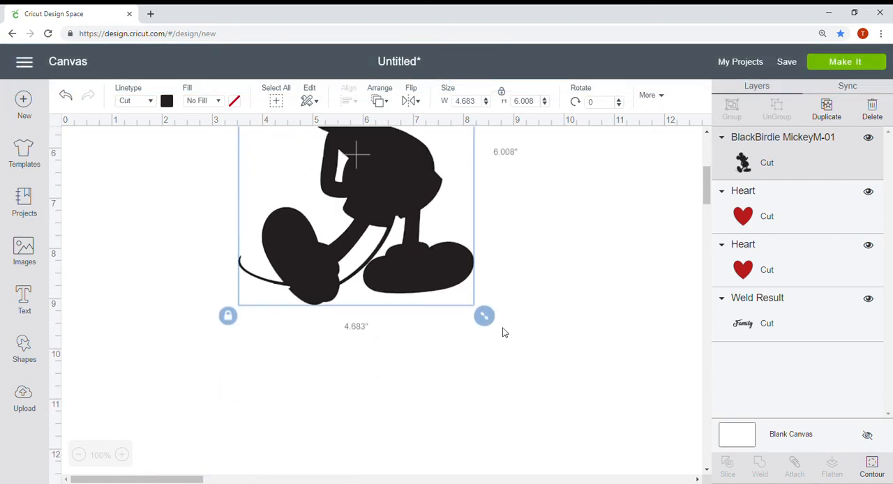
drag(484, 316, 379, 264)
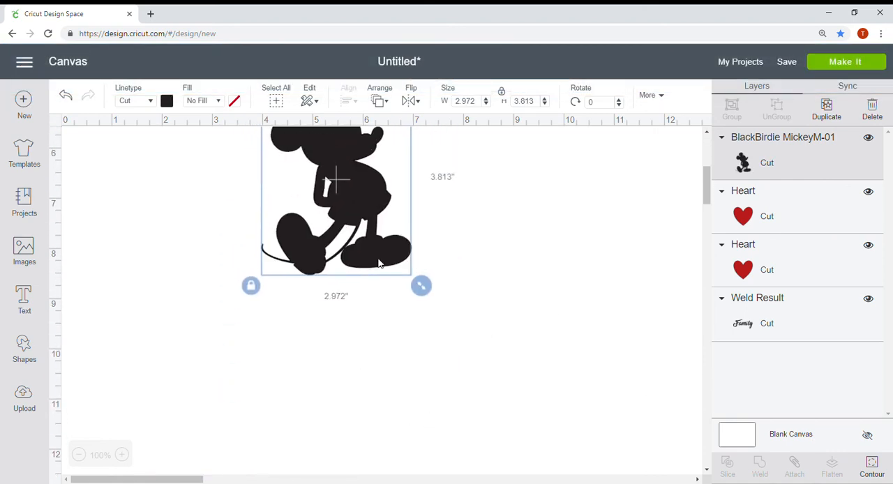
scroll(416, 337, up, 5)
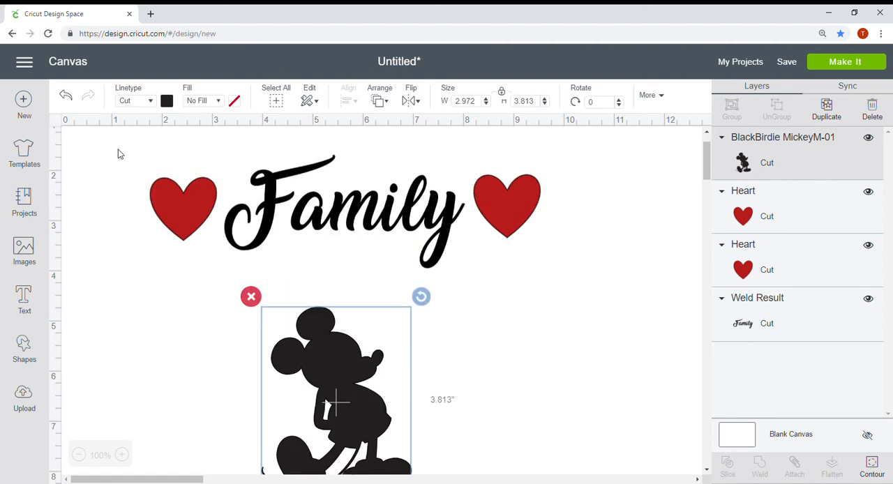
Delete all objects from the canvas at once and restore them by undoing the deletion.
click(119, 153)
key(ctrl+a)
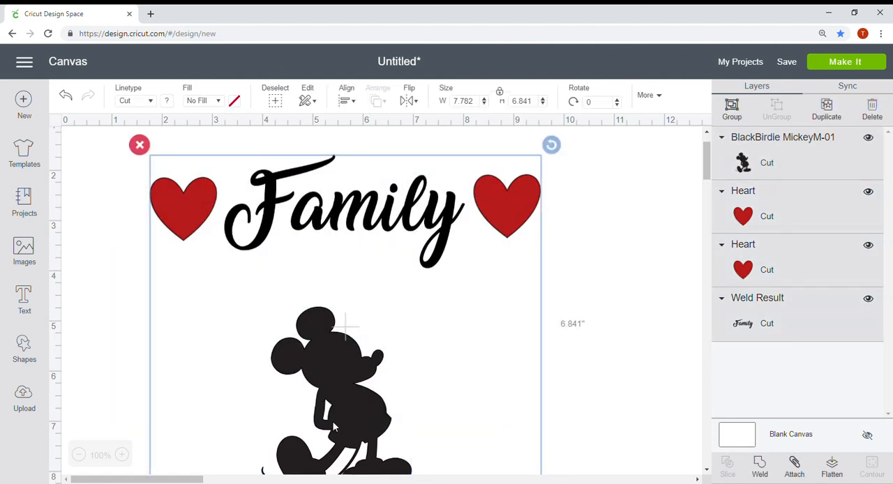
click(139, 144)
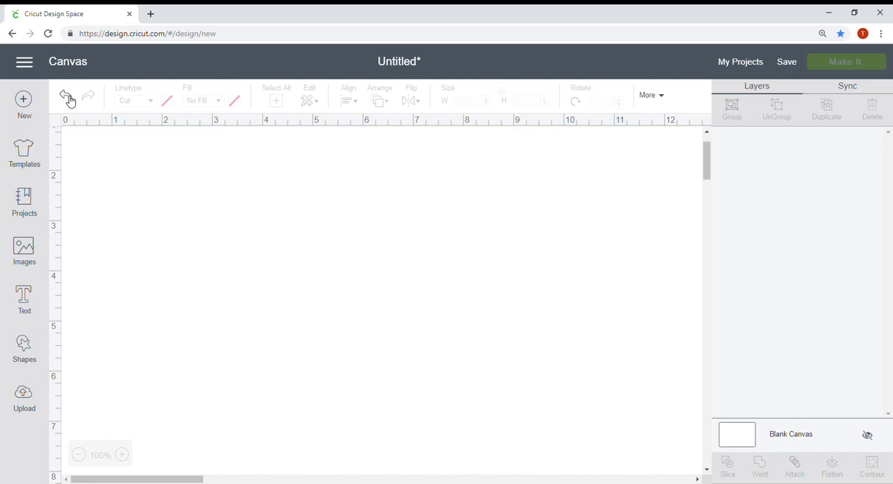
scroll(385, 279, down, 3)
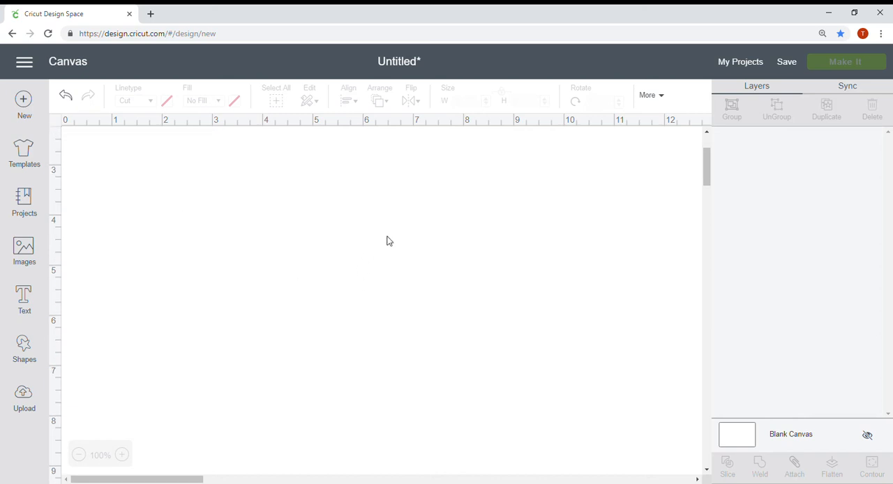
click(69, 100)
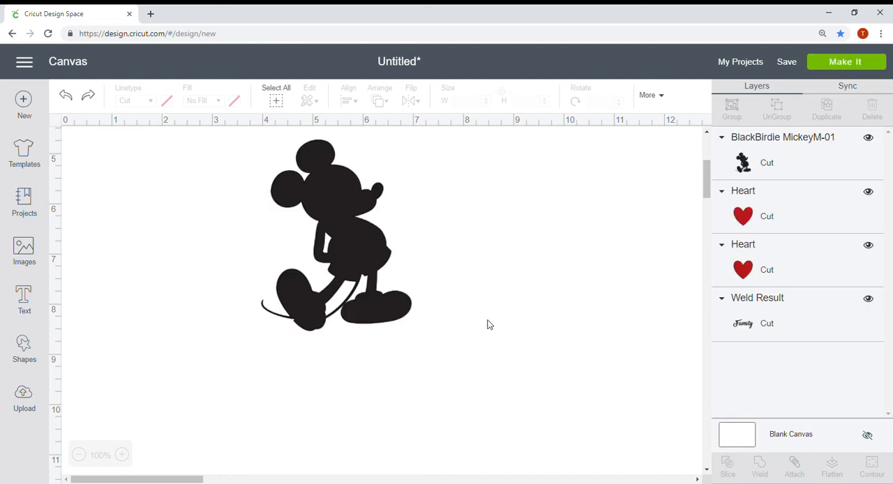
scroll(486, 323, up, 5)
scroll(448, 358, down, 1)
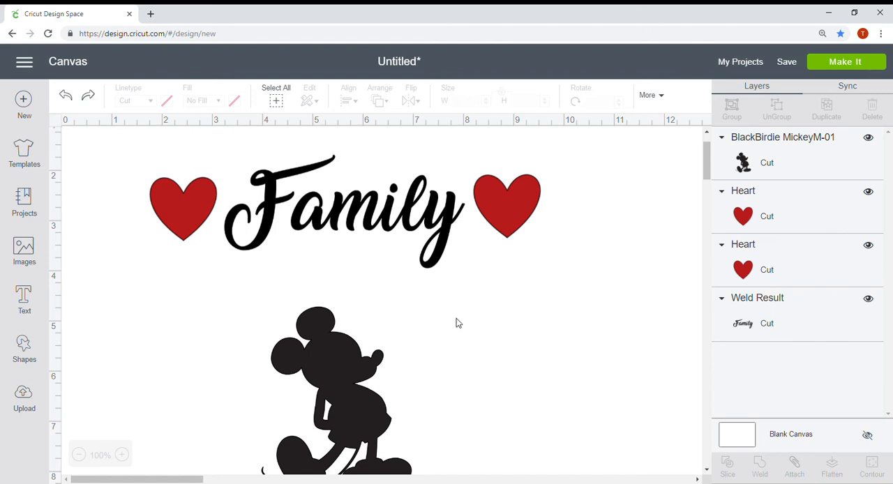
Check the linetype options for the welded "Family" shape and set its fill to Print.
click(303, 212)
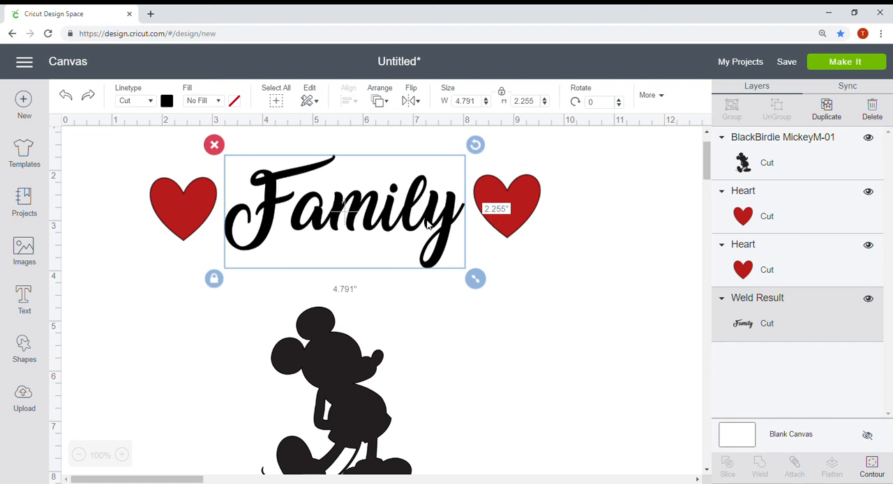
scroll(313, 194, down, 2)
click(150, 103)
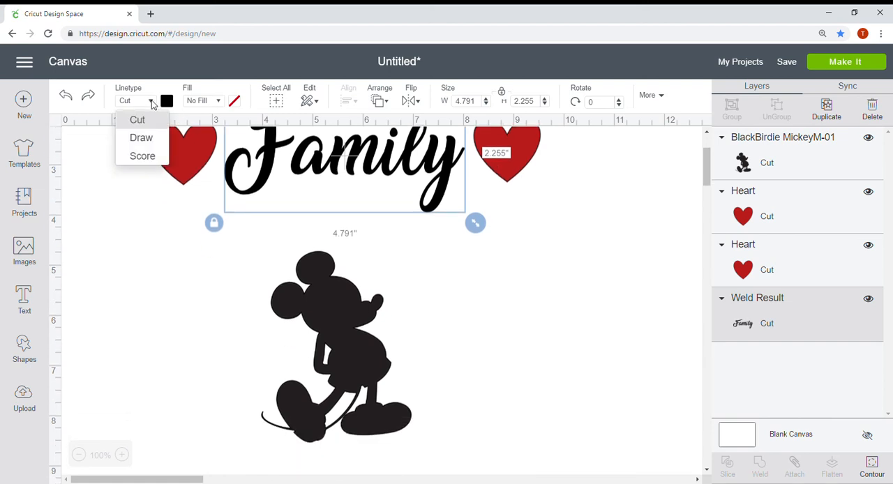
click(204, 103)
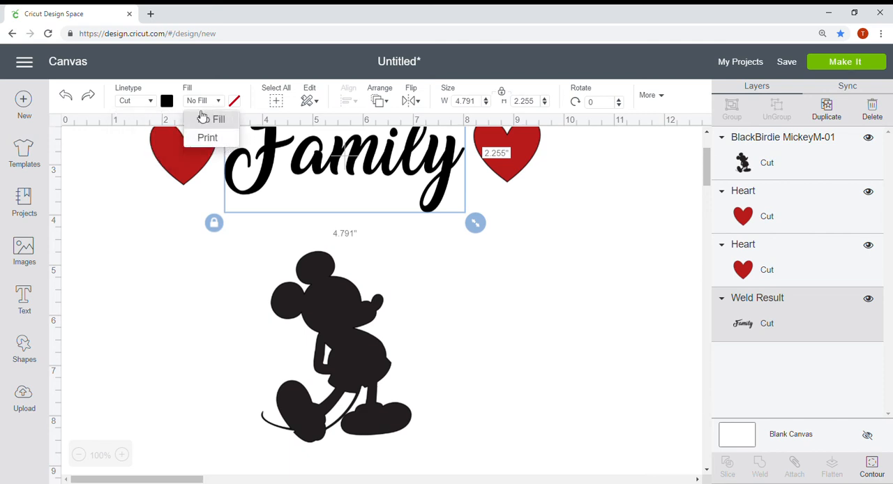
click(208, 138)
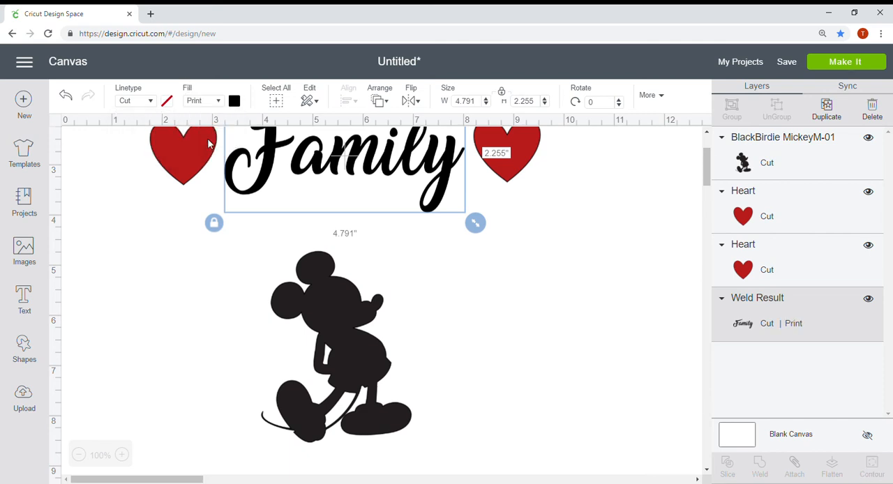
scroll(293, 313, up, 3)
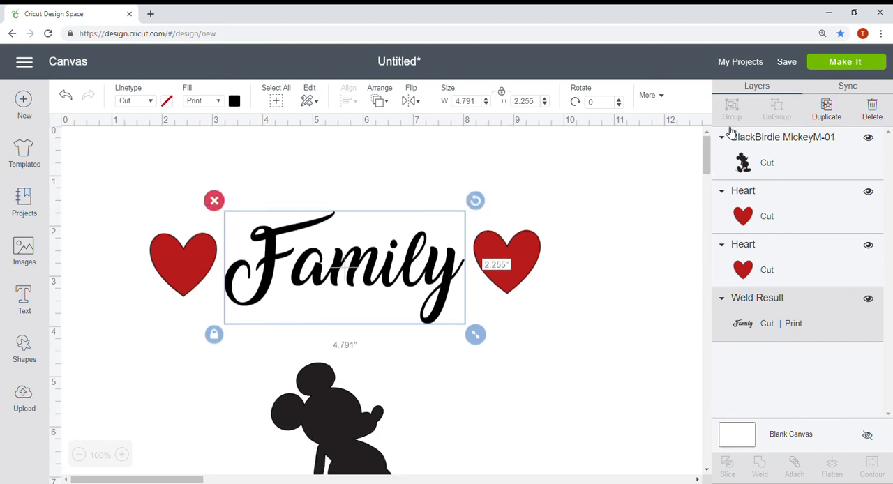
Preview the project's prepared cutting mats and return to the canvas without continuing.
click(880, 66)
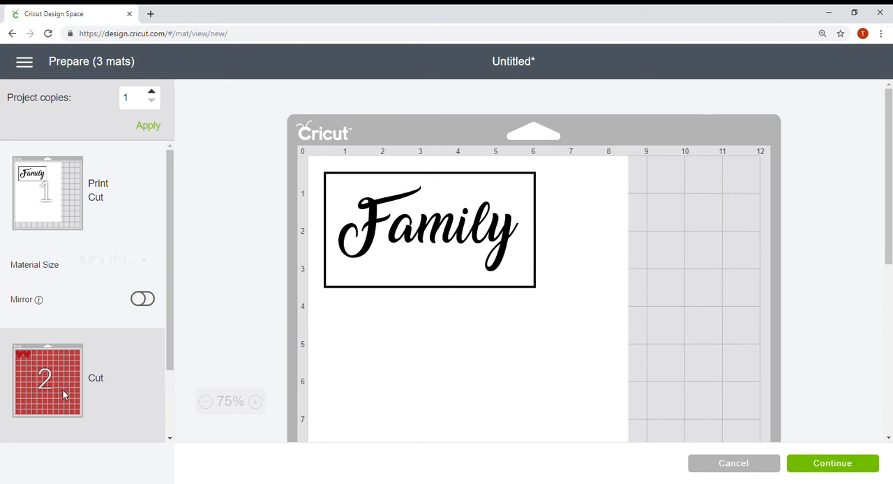
click(743, 465)
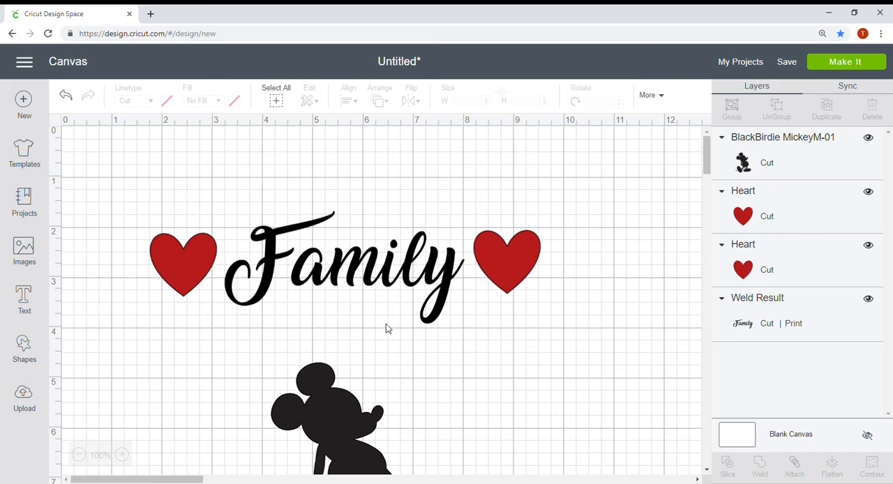
scroll(110, 231, down, 3)
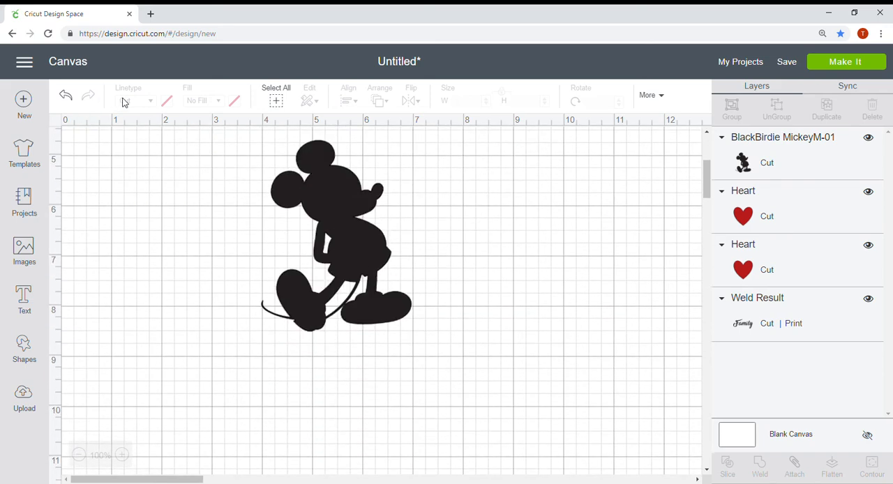
Check the cut, copy and paste options for the Mickey silhouette.
click(338, 230)
scroll(302, 124, down, 1)
scroll(301, 124, down, 1)
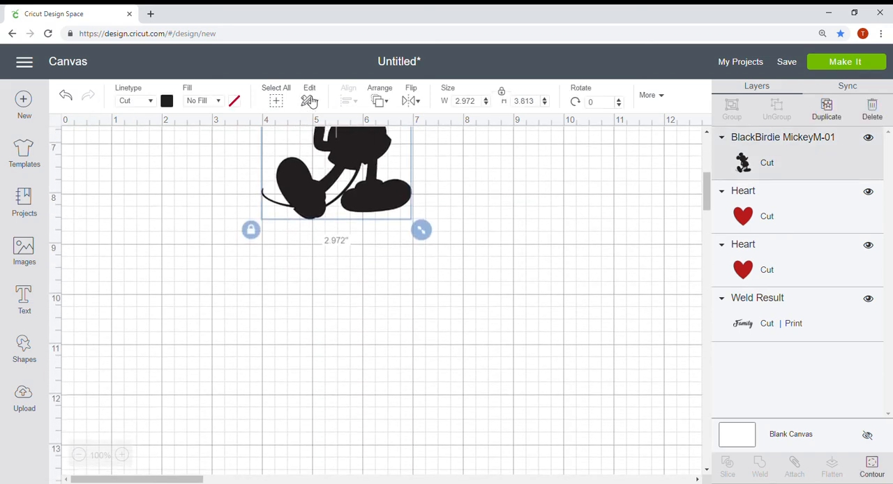
click(309, 101)
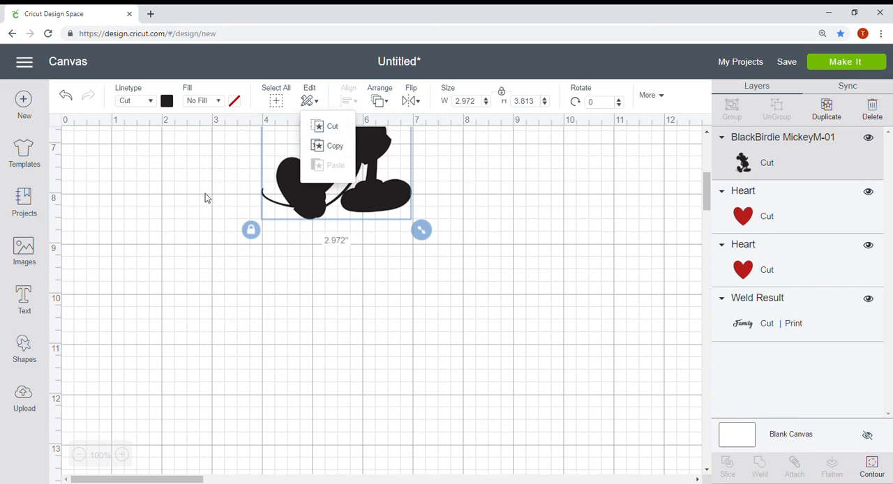
click(205, 193)
Try centering both hearts and "Family" horizontally, and undo the alignment.
scroll(437, 309, up, 5)
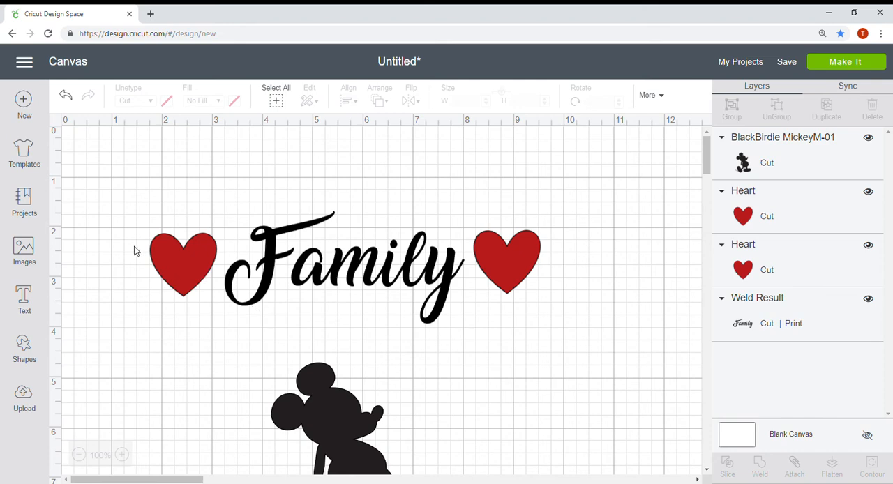
drag(127, 243, 628, 292)
scroll(470, 270, down, 1)
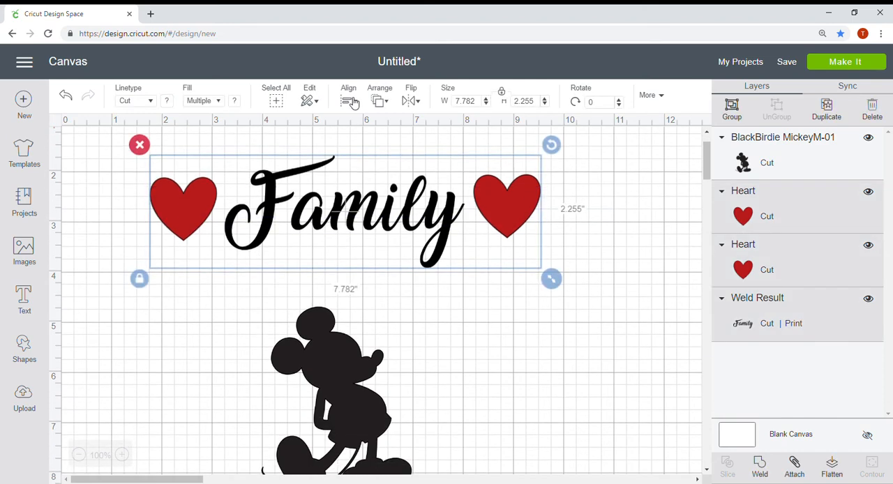
click(348, 100)
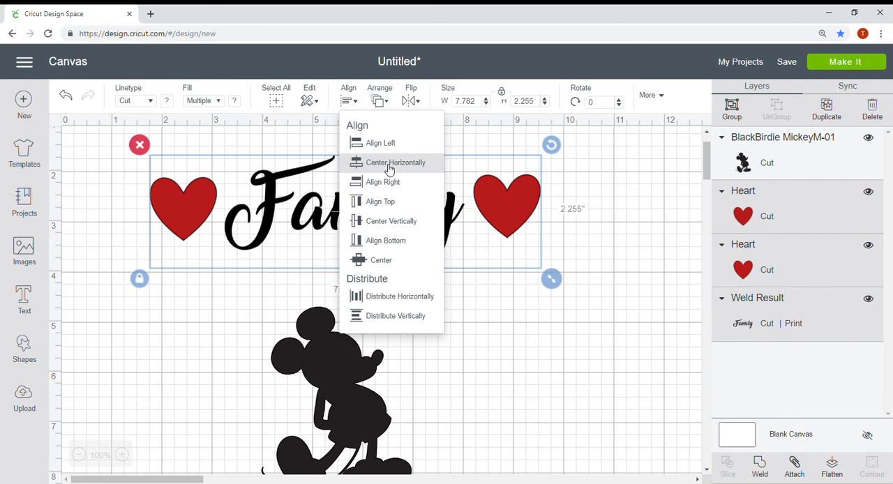
click(389, 165)
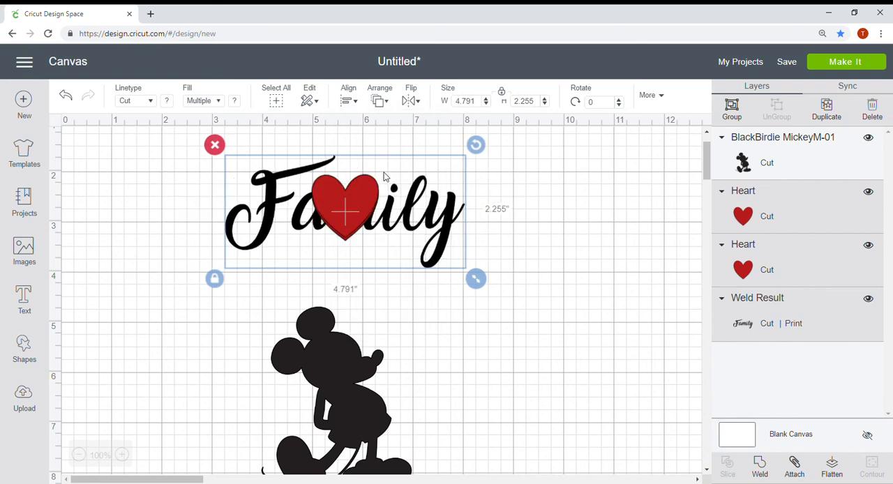
scroll(174, 161, down, 1)
click(66, 98)
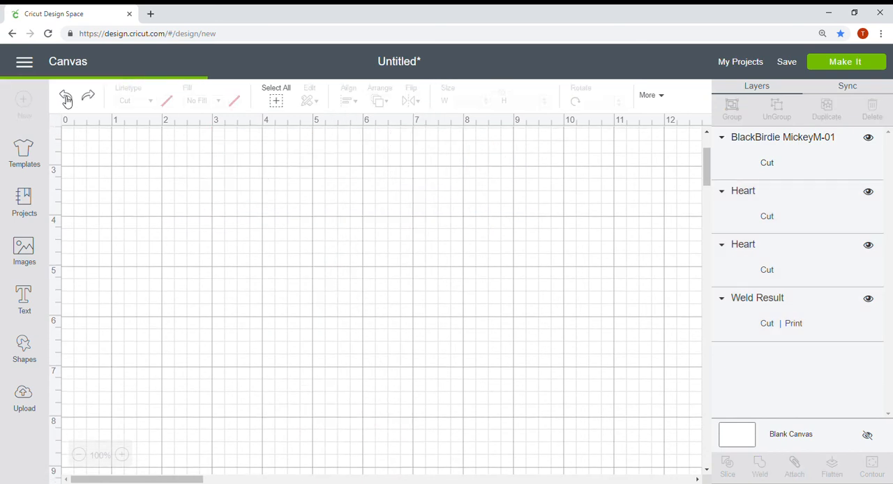
scroll(561, 280, up, 2)
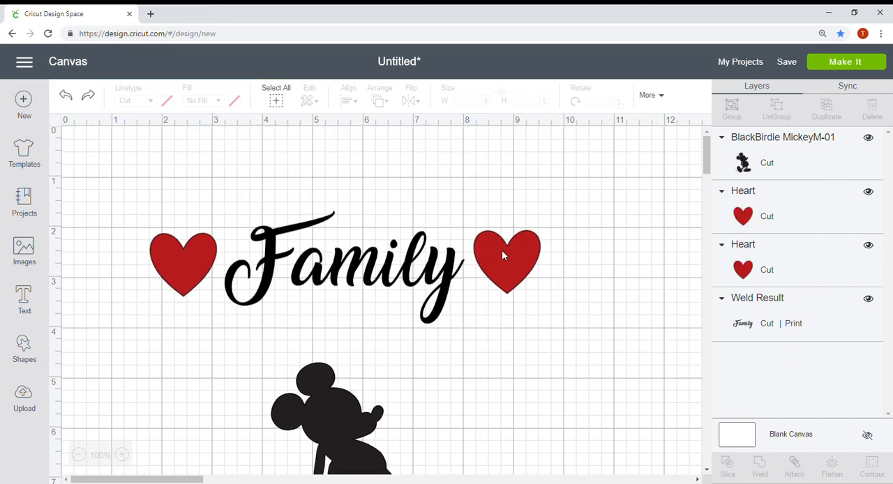
Group the two red hearts on either side of "Family" into one object.
click(514, 255)
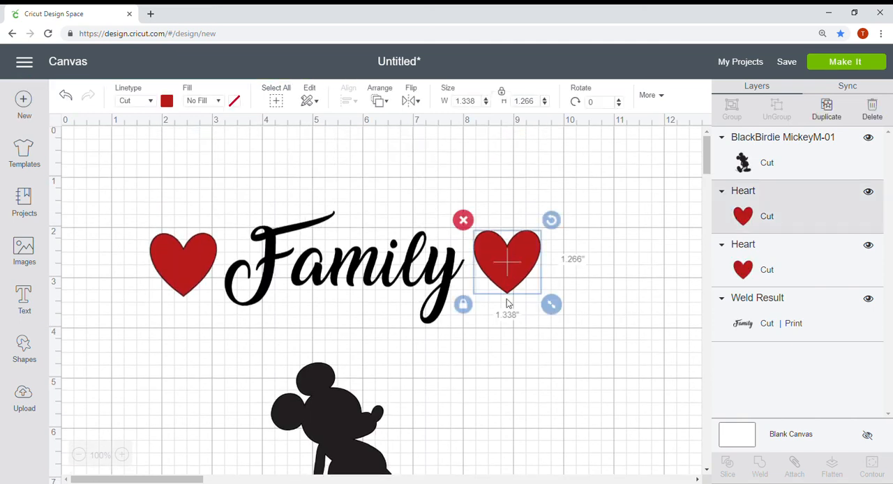
shift+click(182, 263)
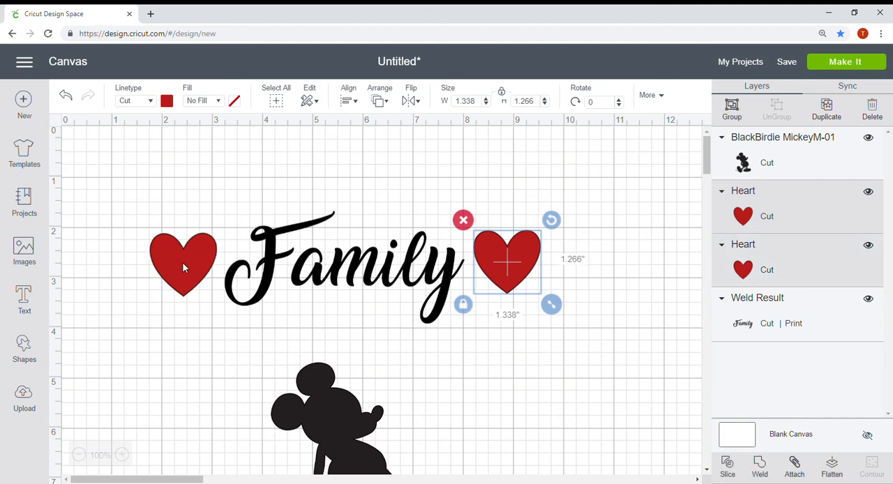
scroll(341, 132, down, 1)
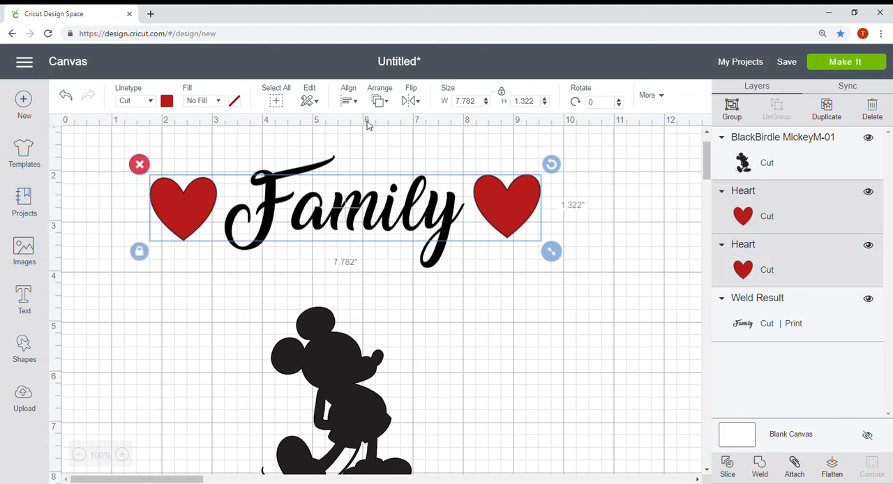
click(736, 113)
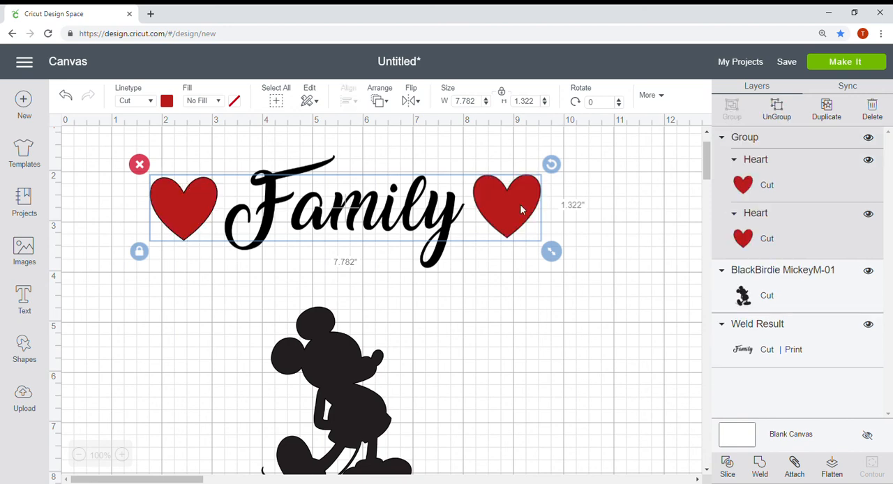
click(100, 203)
Center the heart group and the "Family" shape horizontally on each other.
scroll(85, 193, down, 2)
scroll(125, 270, up, 3)
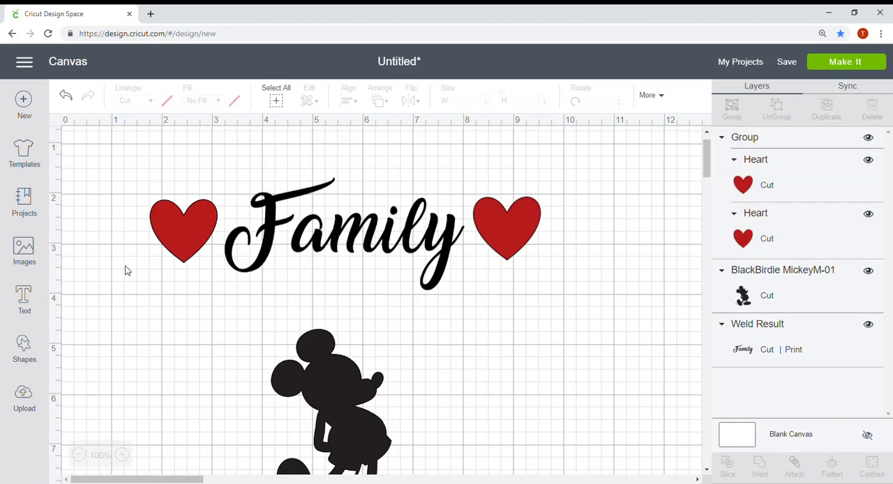
drag(97, 240, 598, 313)
scroll(598, 313, down, 3)
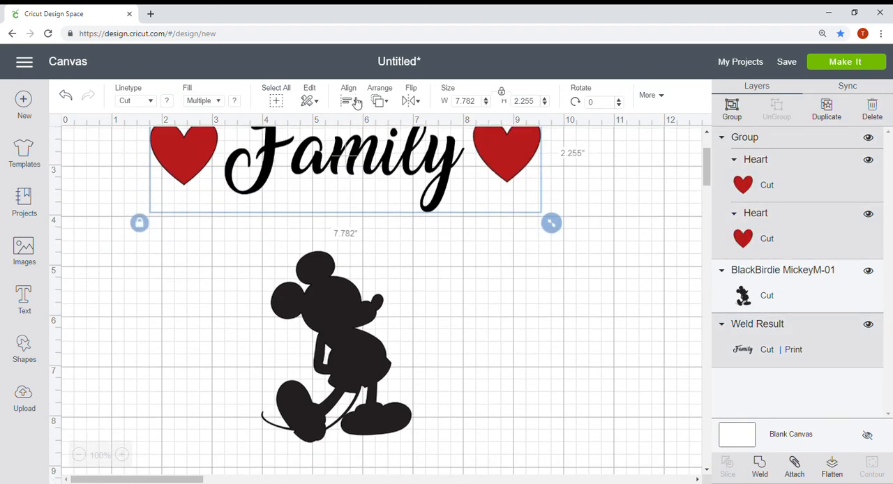
click(348, 99)
click(392, 163)
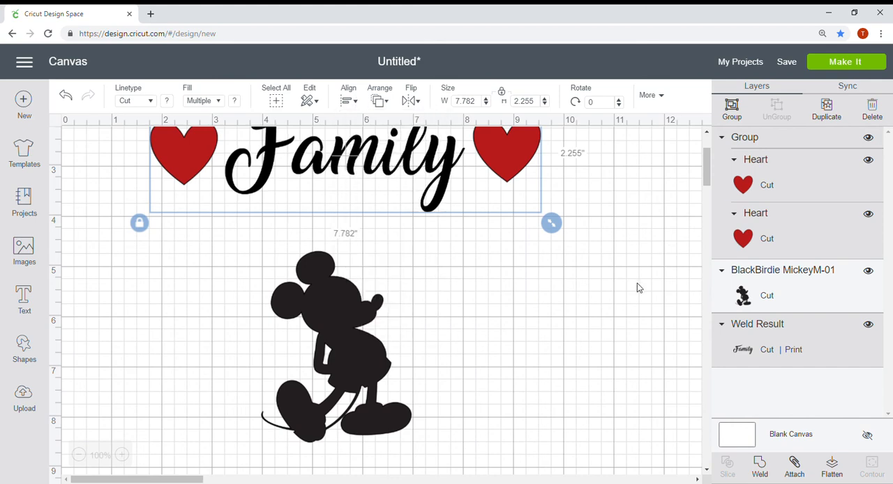
scroll(637, 287, up, 1)
scroll(637, 287, up, 2)
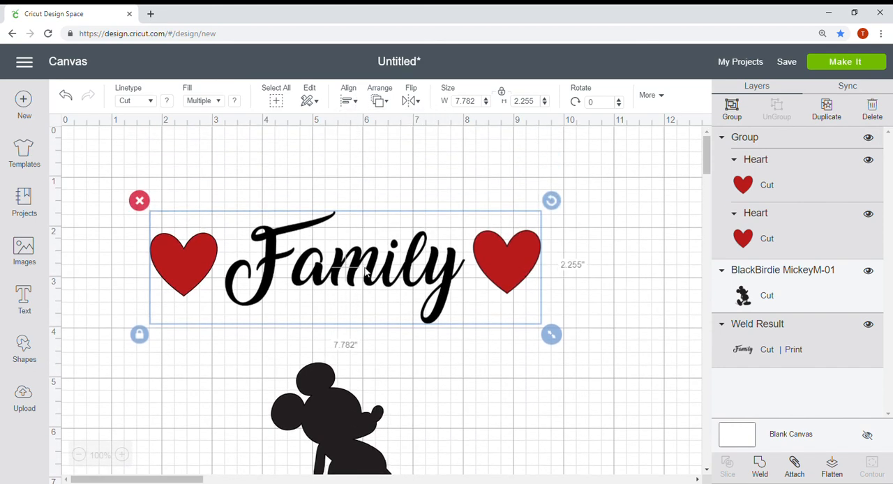
Check the layer arrangement options for the selected hearts and "Family" shape.
scroll(368, 278, down, 2)
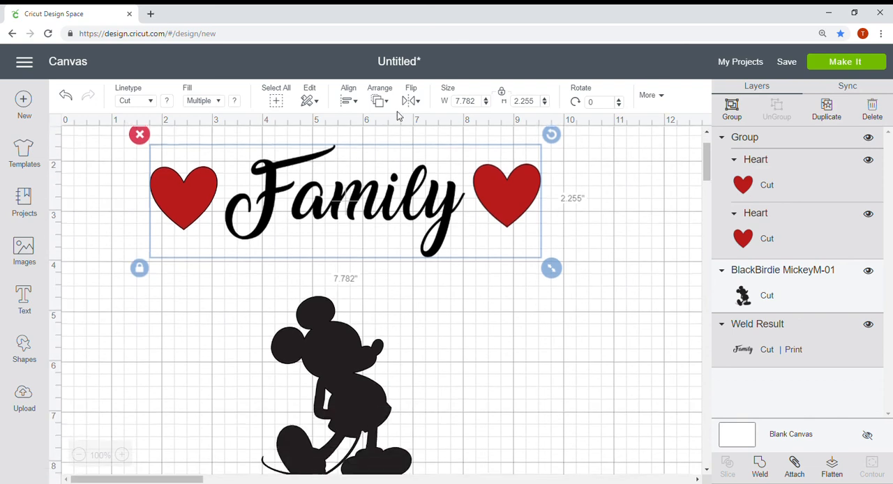
scroll(395, 209, up, 2)
scroll(395, 211, down, 1)
scroll(415, 115, down, 1)
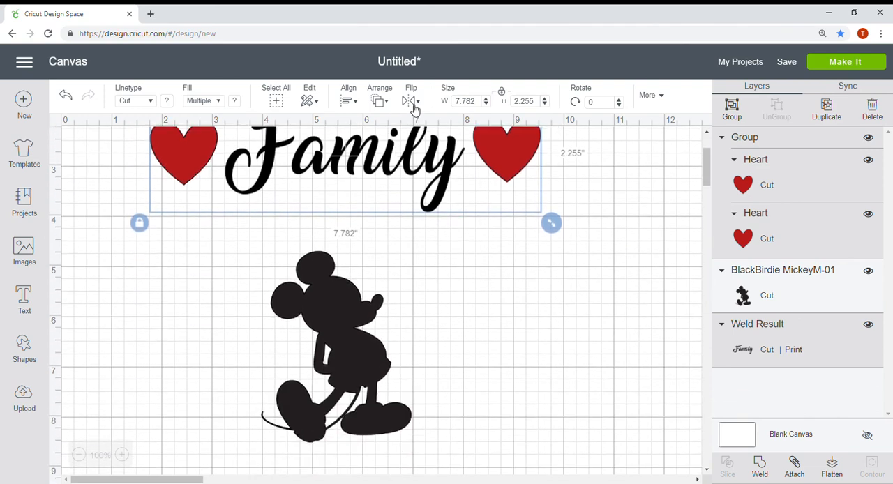
click(390, 103)
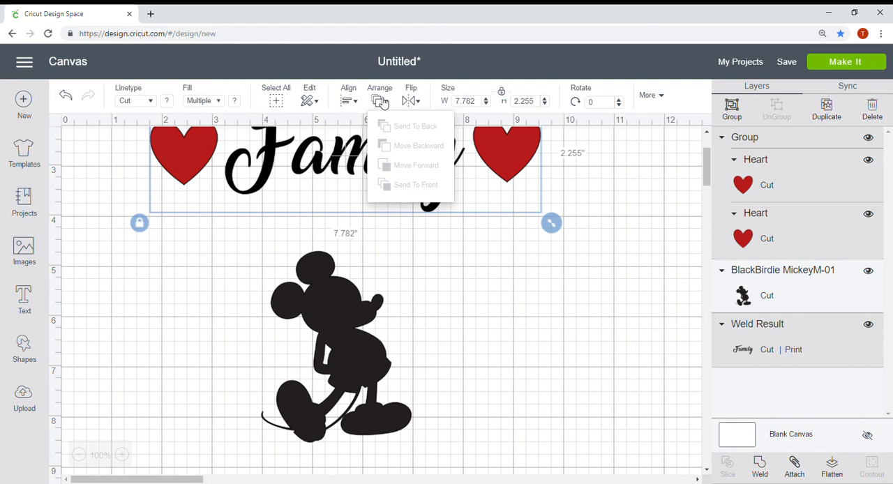
click(511, 302)
Check the editing and stacking-order commands offered for the Mickey silhouette on the canvas.
scroll(454, 346, up, 3)
click(333, 436)
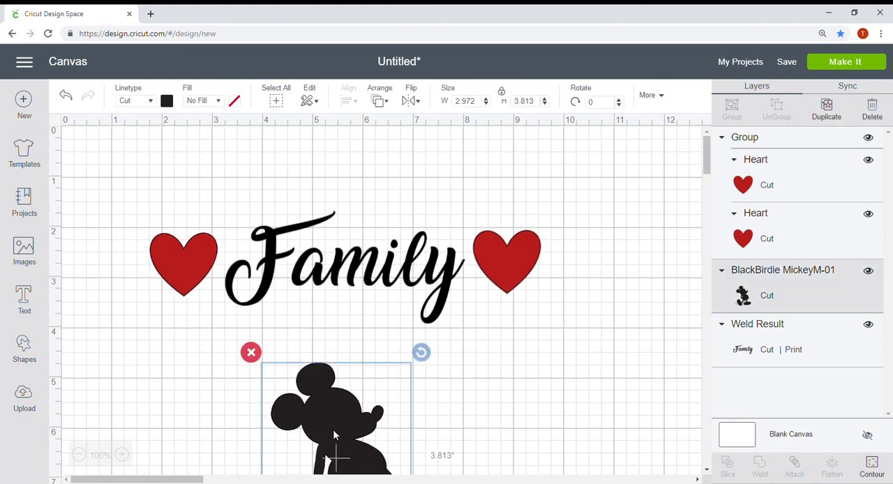
right_click(333, 429)
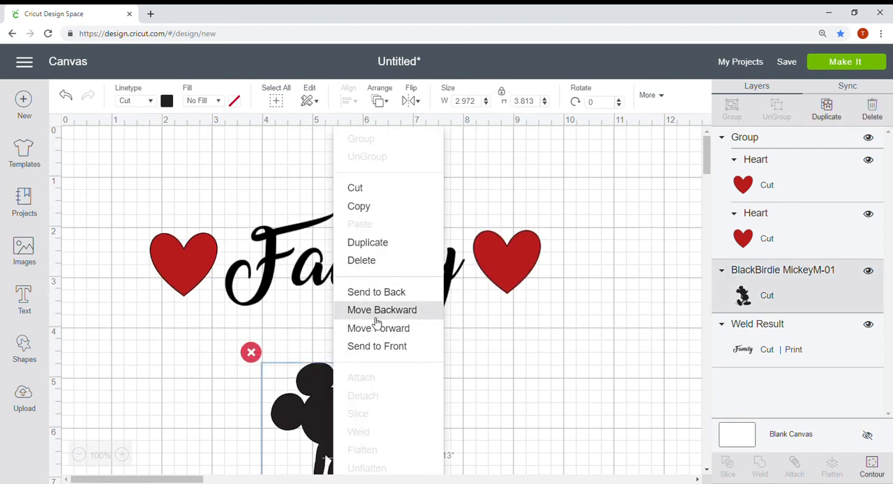
scroll(363, 251, down, 1)
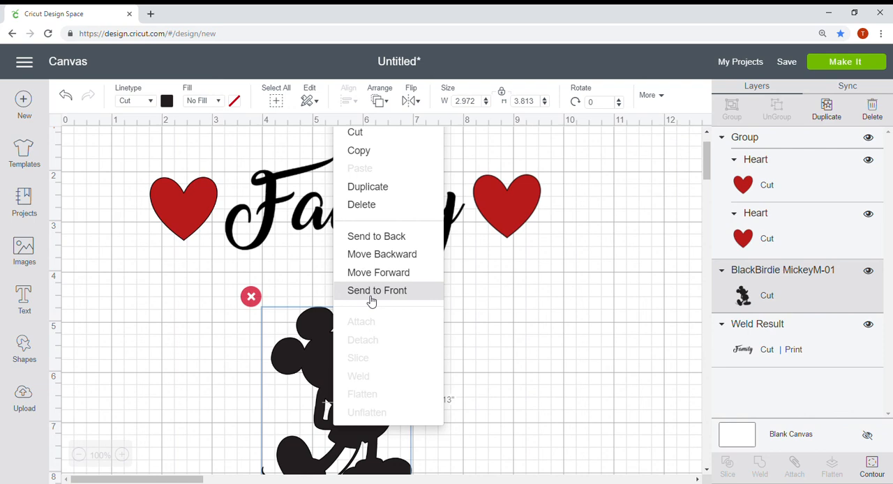
click(536, 342)
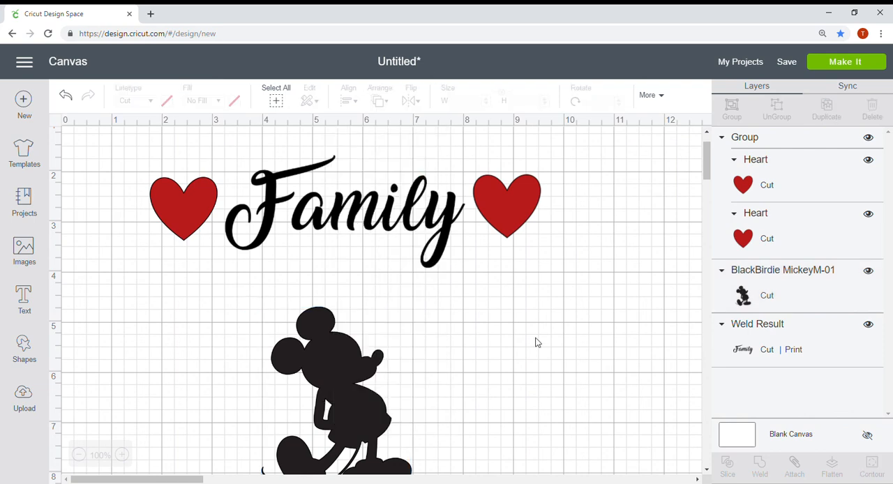
Flip the Mickey silhouette horizontally.
click(371, 375)
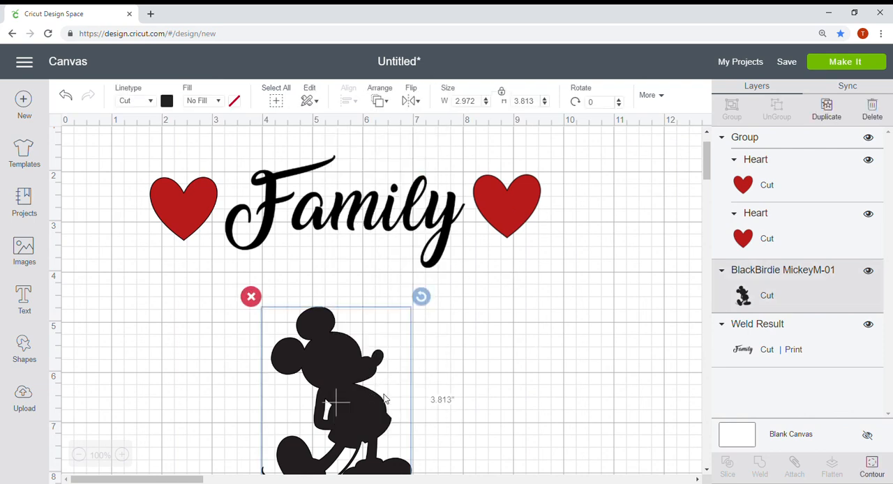
scroll(481, 167, down, 1)
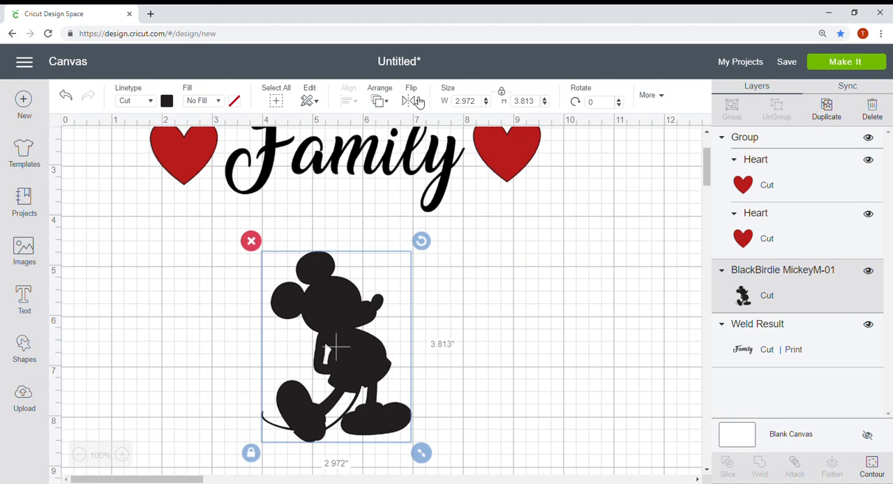
click(414, 102)
click(432, 131)
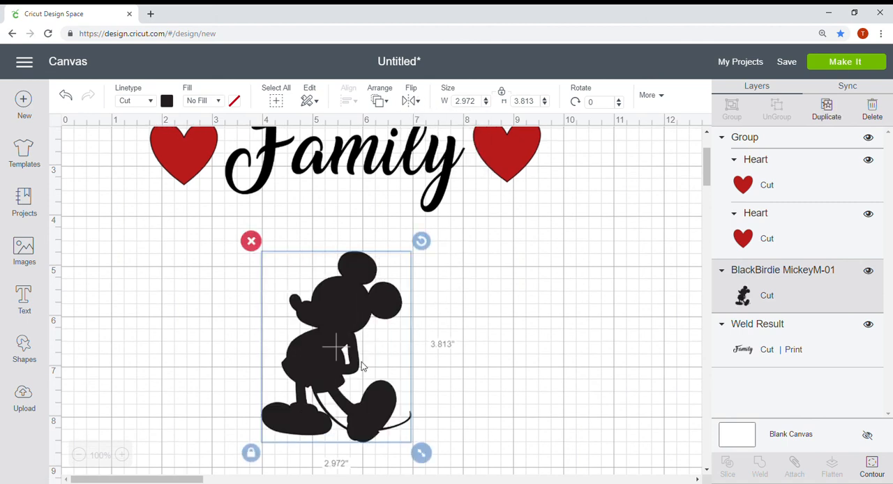
Unlock the Mickey silhouette's proportions and resize it freely to about 2.83 inches wide by 3.86 inches high.
click(503, 94)
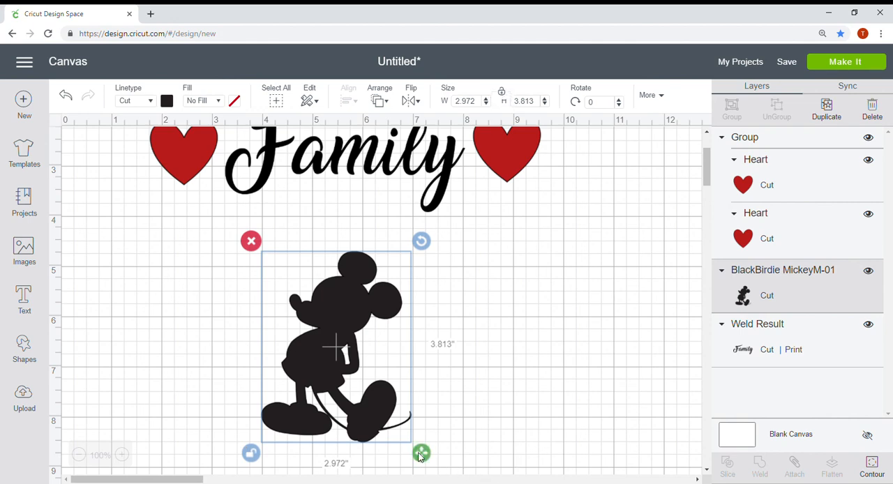
click(250, 455)
mouse_move(427, 456)
mouse_down()
mouse_move(537, 470)
mouse_move(416, 457)
mouse_up()
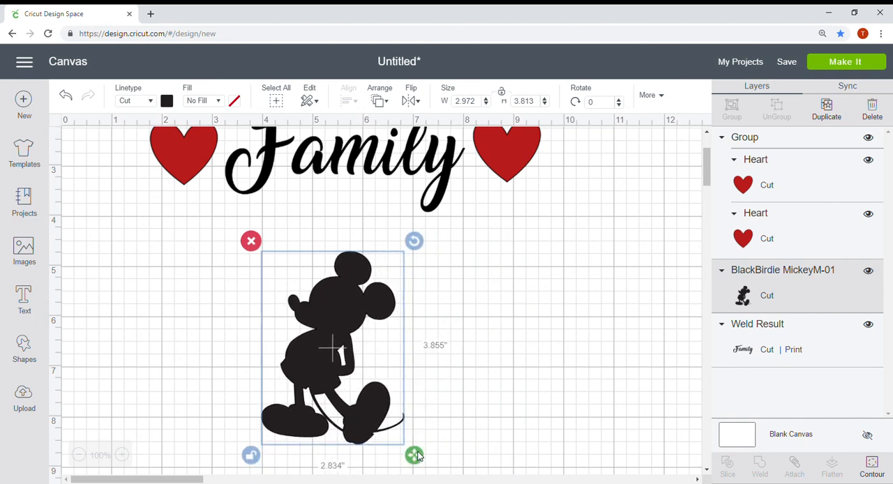
click(480, 373)
Look at the extra position settings and the main navigation options, and return to the canvas.
click(656, 95)
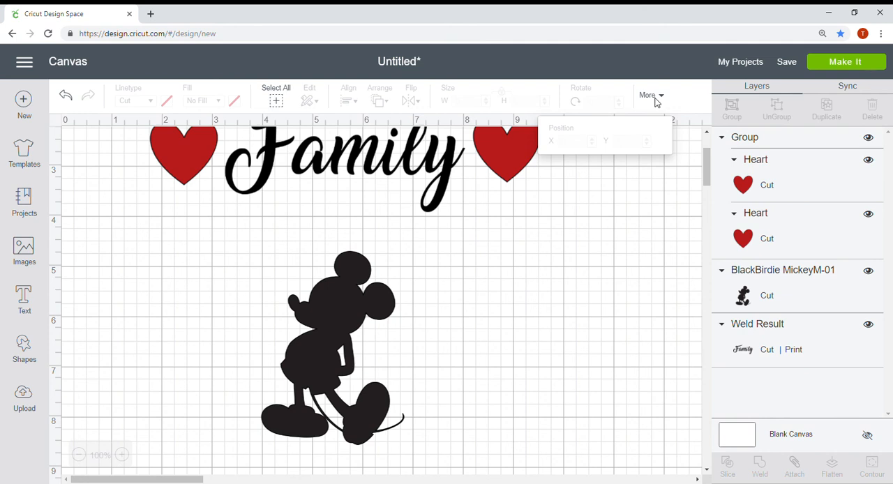
click(636, 240)
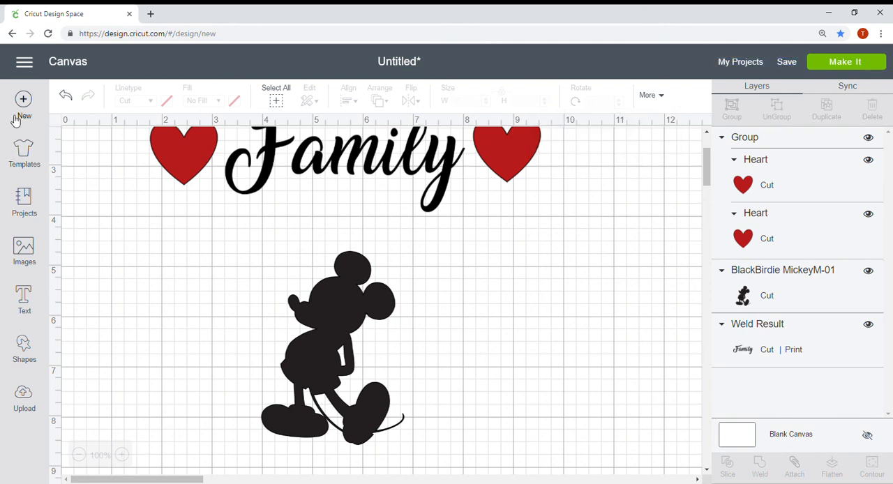
click(24, 62)
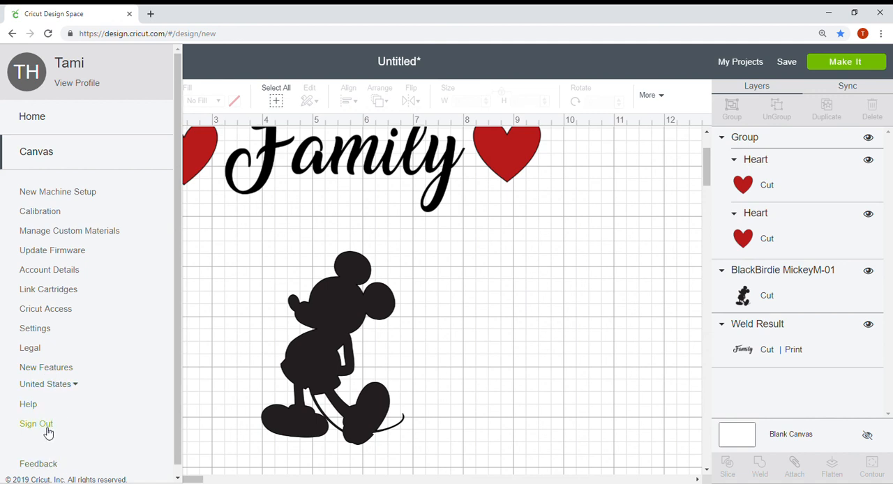
click(490, 368)
scroll(485, 366, up, 3)
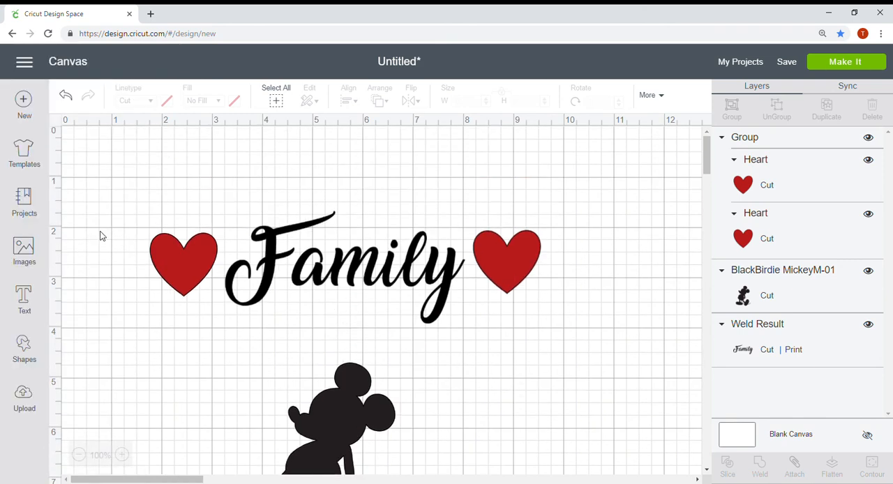
scroll(102, 236, down, 2)
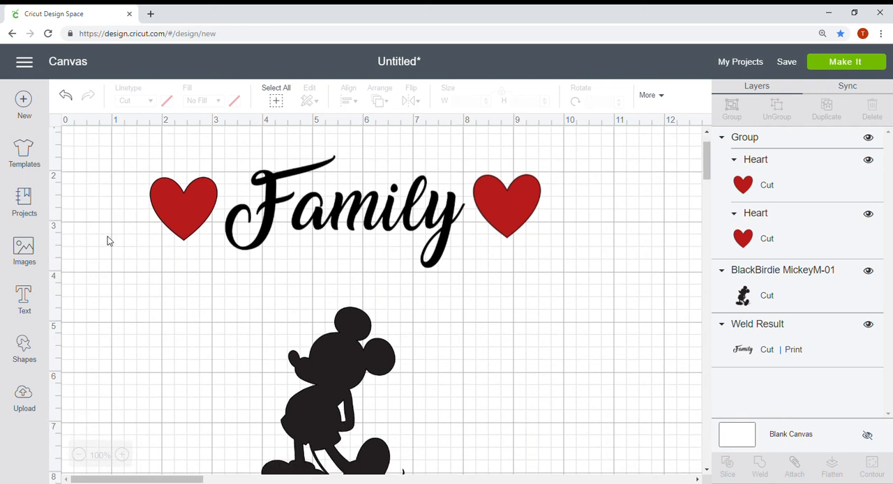